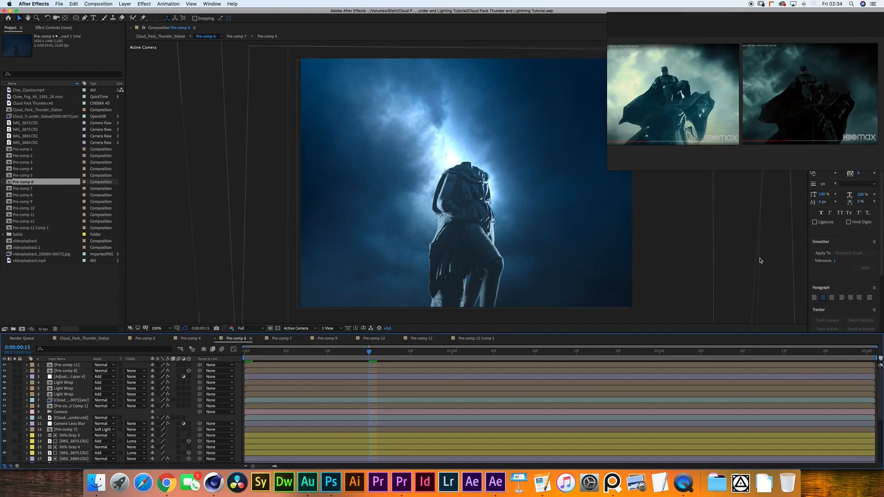
pyautogui.click(720, 104)
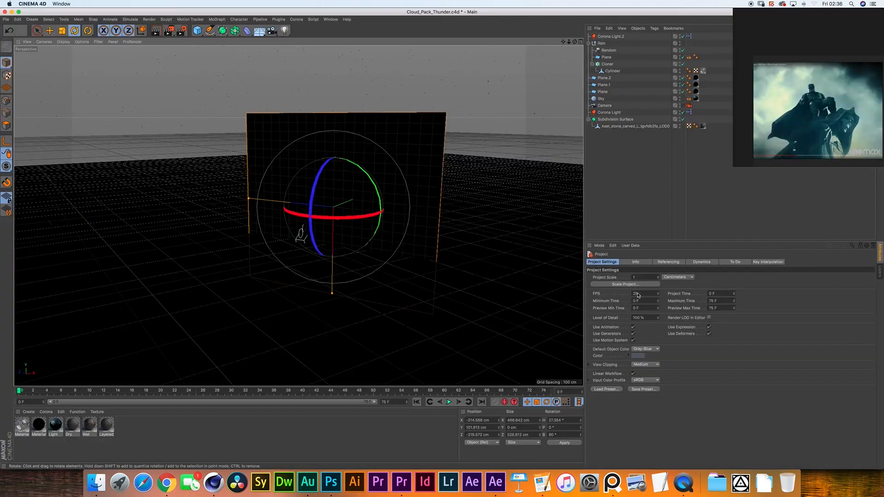
# Step: In Cinema 4D, toggle the X-Ray display option in the basic properties of the Plane.2 backdrop
pyautogui.click(623, 261)
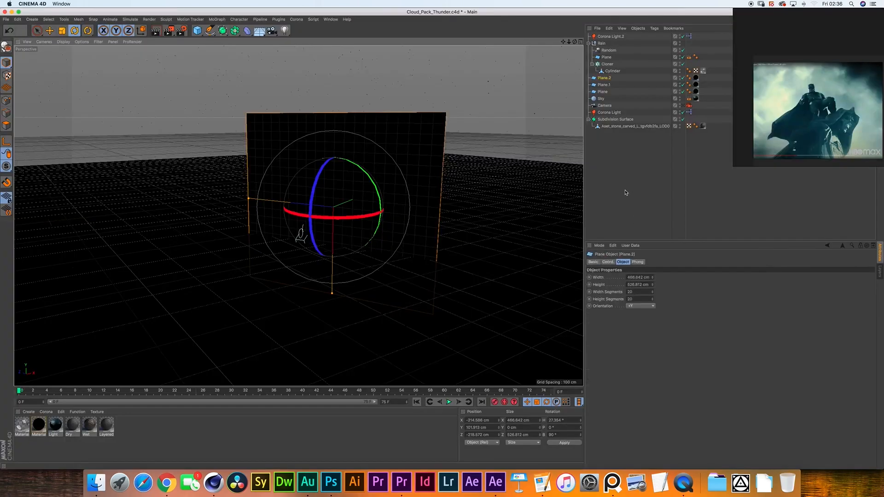
pyautogui.click(594, 262)
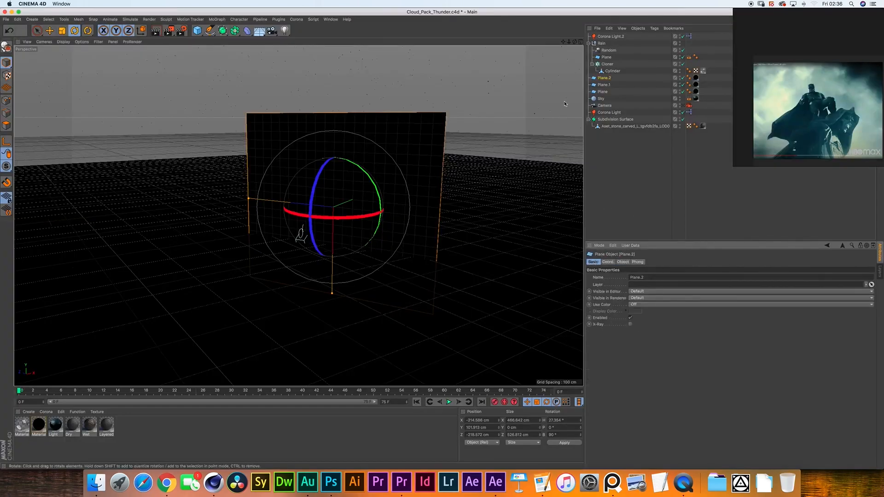
pyautogui.click(631, 324)
pyautogui.moveTo(574, 42); pyautogui.dragTo(537, 42)
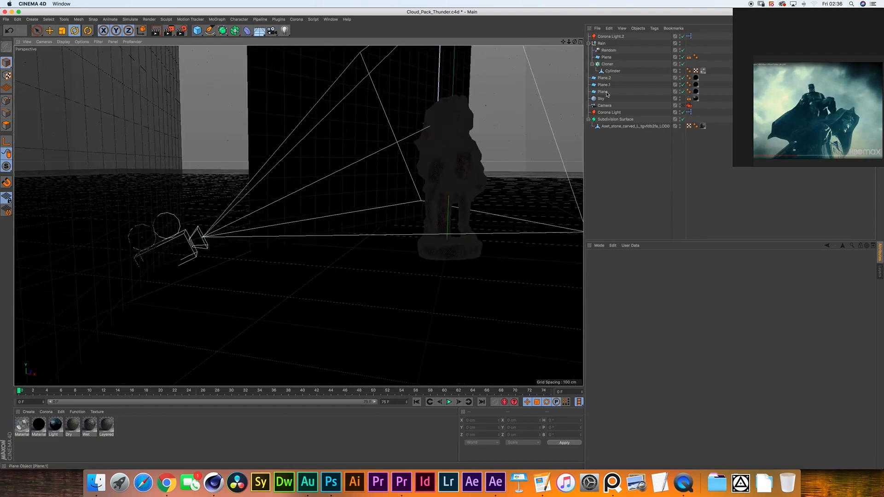
# Step: Show the Camera's object properties, look at the statue through it, and open its Corona Camera tag
pyautogui.click(604, 106)
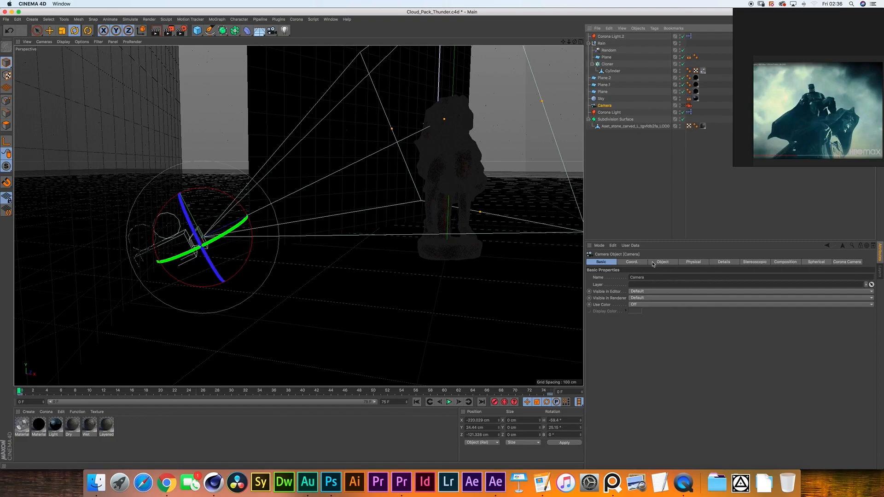
pyautogui.click(659, 262)
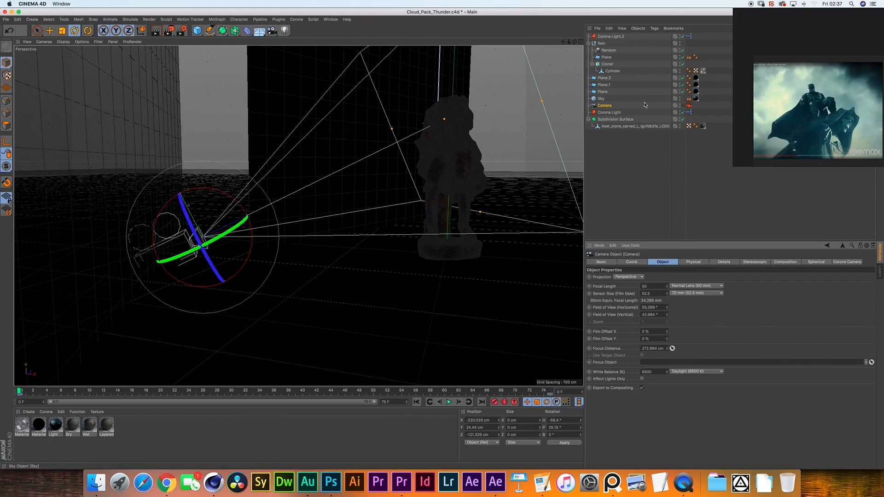
pyautogui.click(689, 106)
pyautogui.click(689, 105)
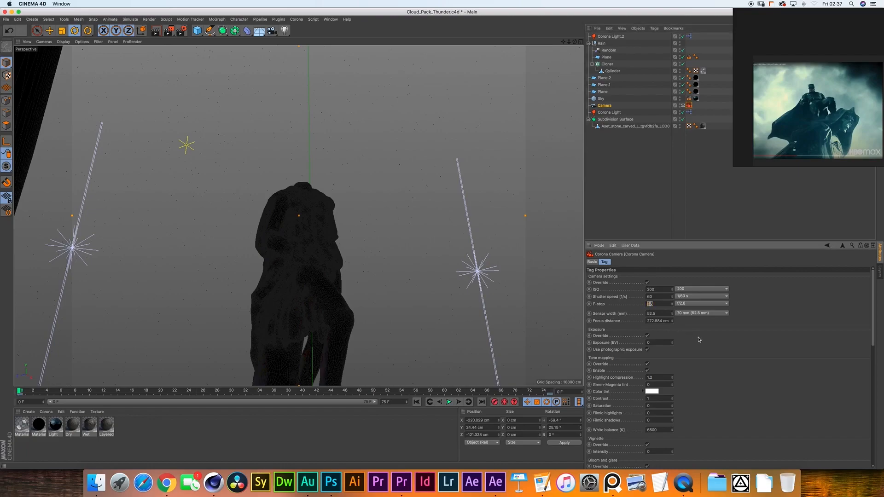
# Step: Examine the Corona Camera tag's shutter, f-stop, exposure, tone mapping, bloom and glare, sharpening and DOF settings
pyautogui.doubleClick(659, 297)
pyautogui.click(707, 342)
pyautogui.scroll(-3, 716, 370)
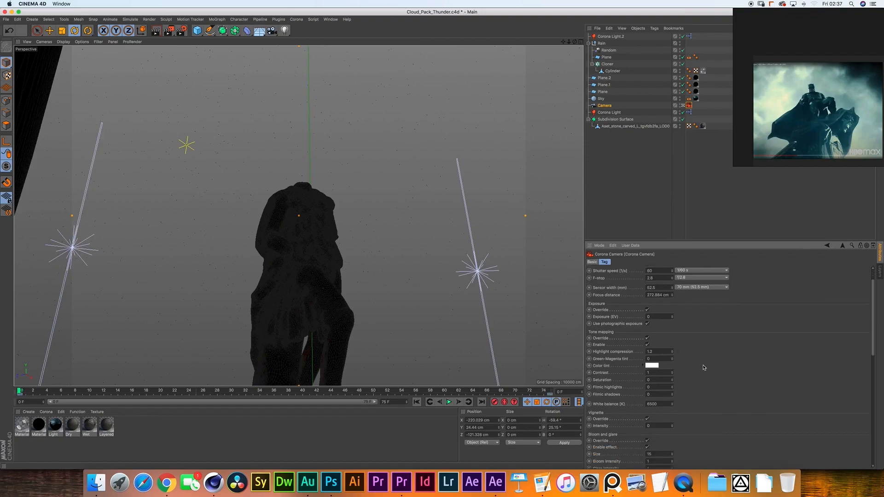
pyautogui.scroll(-10, 700, 359)
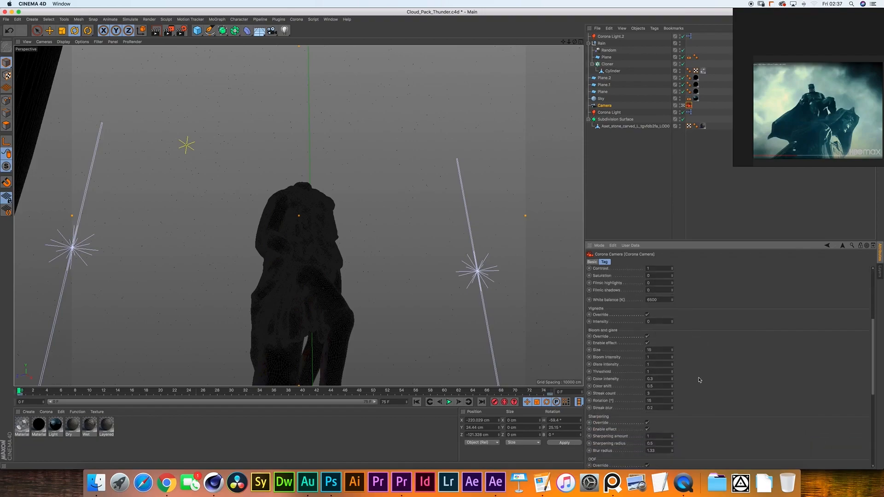
pyautogui.scroll(-9, 700, 363)
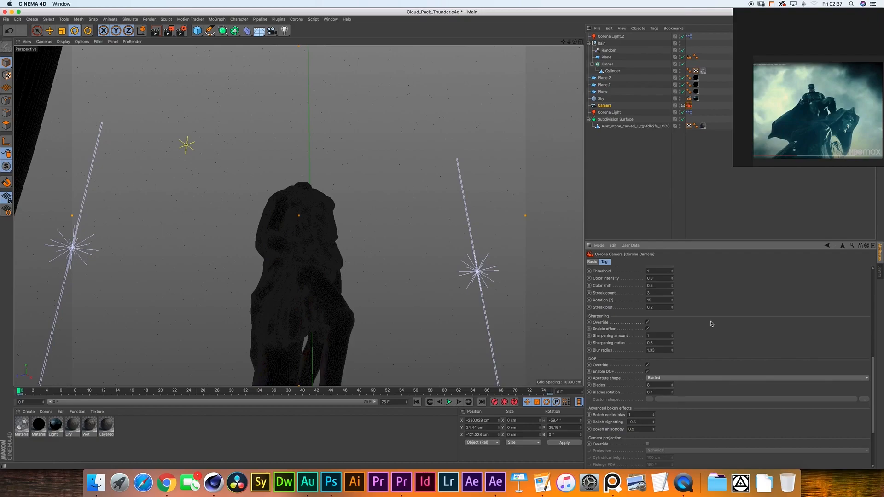
pyautogui.click(709, 198)
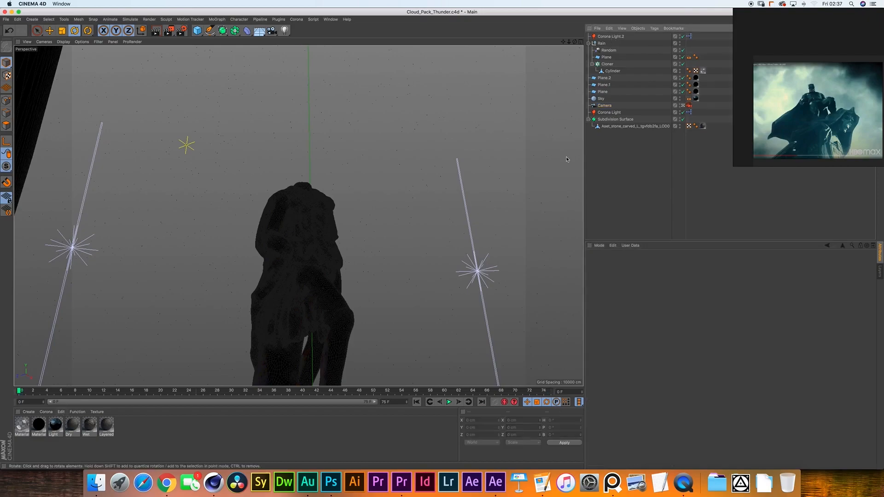
# Step: Select the Corona Light on the statue's right and check its animated intensity at frames 13 and 28
pyautogui.click(483, 288)
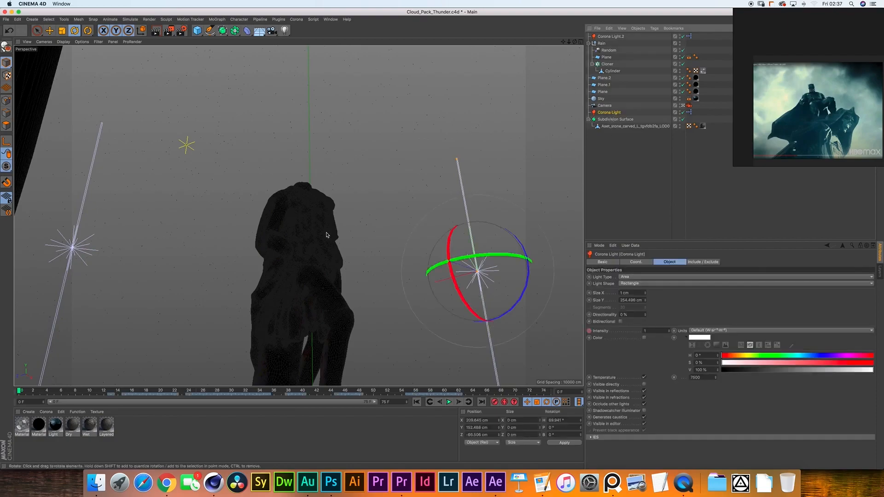
pyautogui.click(131, 391)
pyautogui.click(128, 392)
pyautogui.click(112, 392)
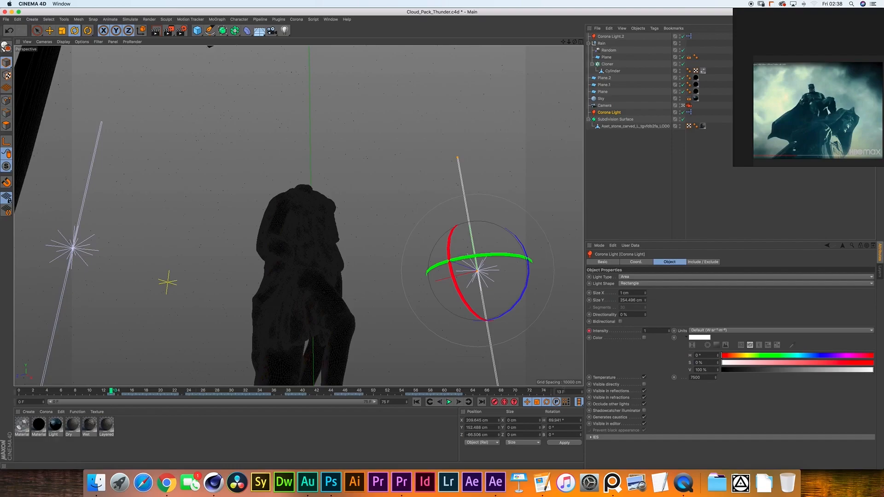
pyautogui.click(190, 391)
pyautogui.moveTo(189, 391); pyautogui.dragTo(217, 391)
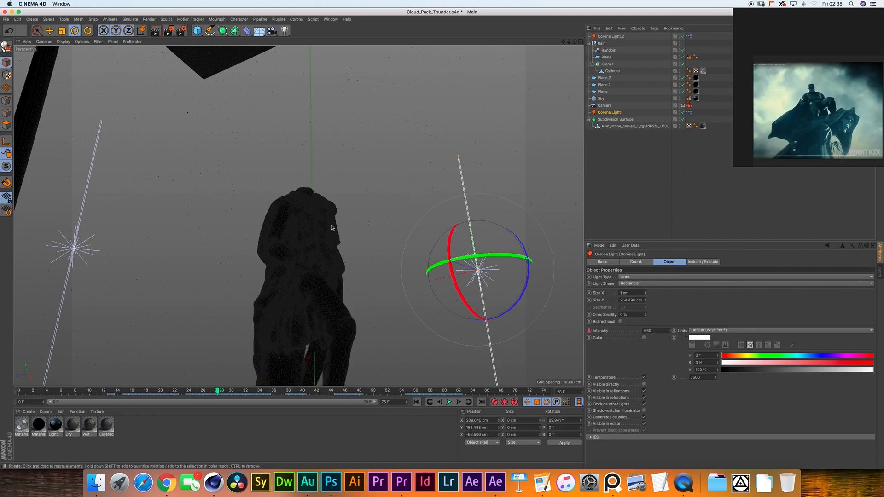
# Step: Deselect the light, play back the scene animation, and move through it to frame 73
pyautogui.click(648, 191)
pyautogui.click(449, 402)
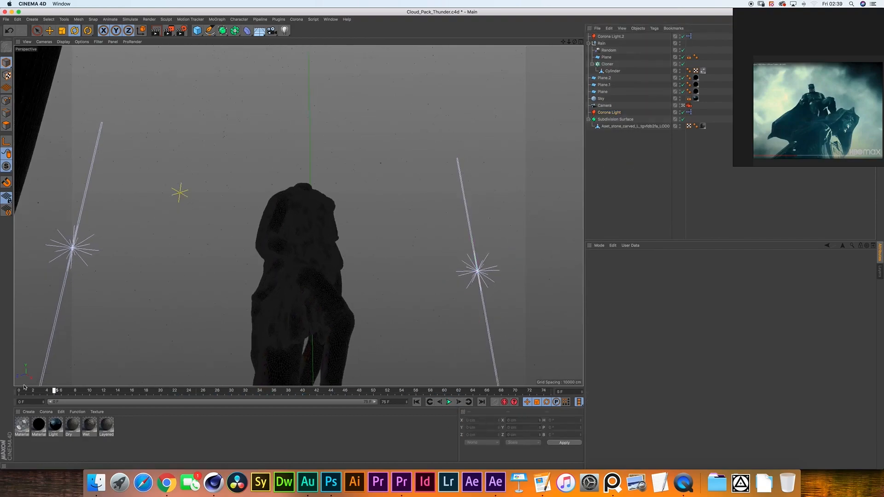
pyautogui.moveTo(53, 391); pyautogui.dragTo(537, 354)
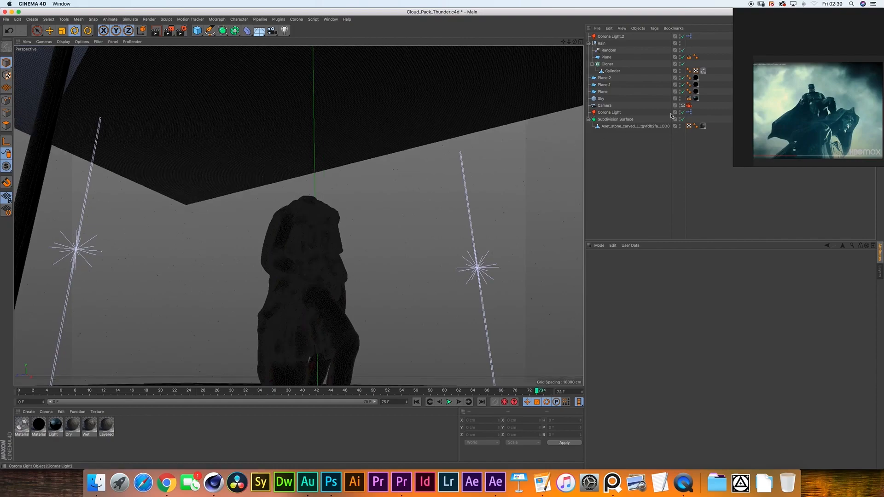
# Step: Highlight the Rain group and the scanned stone statue mesh in the scene, and collapse the Rain hierarchy
pyautogui.click(601, 43)
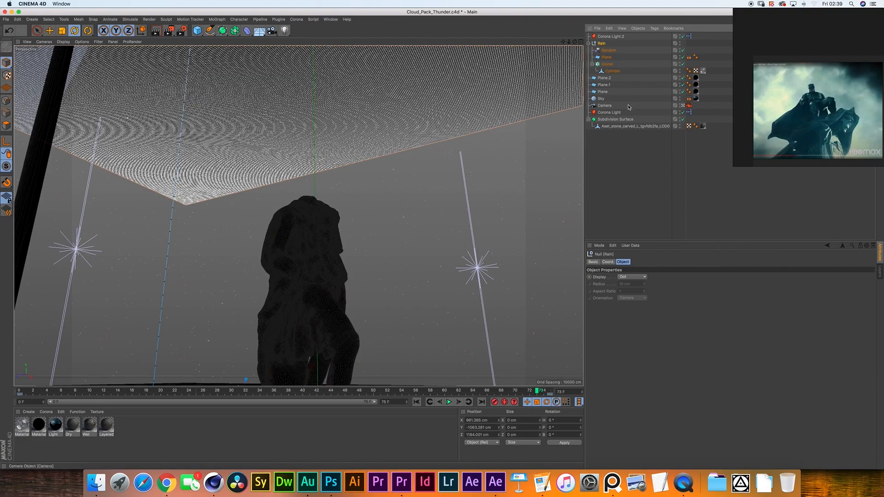
pyautogui.click(617, 129)
pyautogui.click(589, 44)
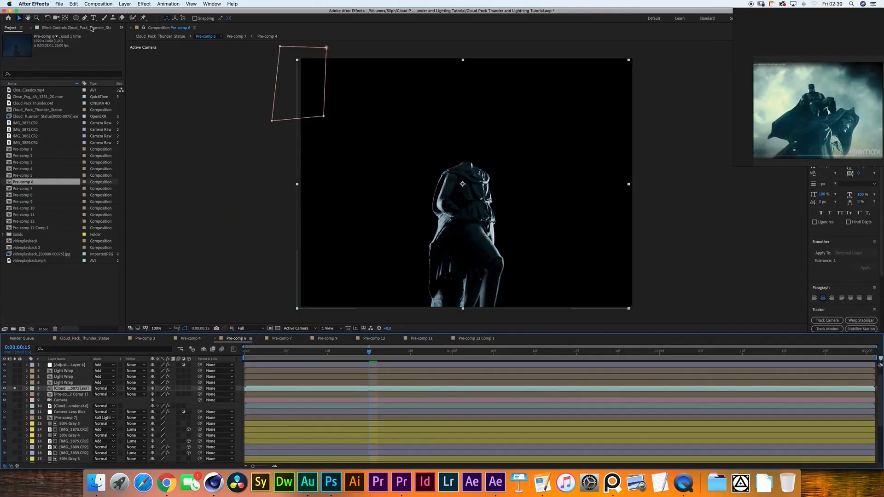
# Step: In After Effects, show the effects of the EXR statue render and Cloud Pack Thunder.c4d layers, and solo the Camera layer
pyautogui.click(92, 28)
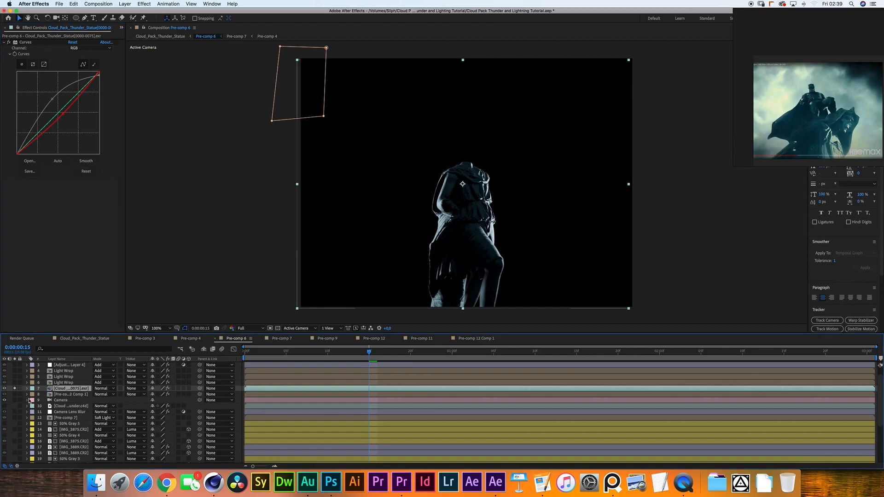
pyautogui.click(63, 406)
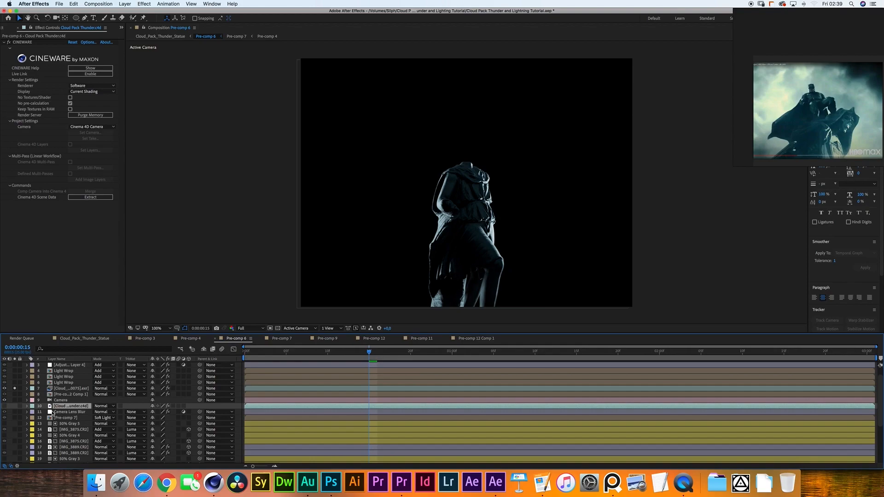
pyautogui.click(15, 401)
pyautogui.click(60, 401)
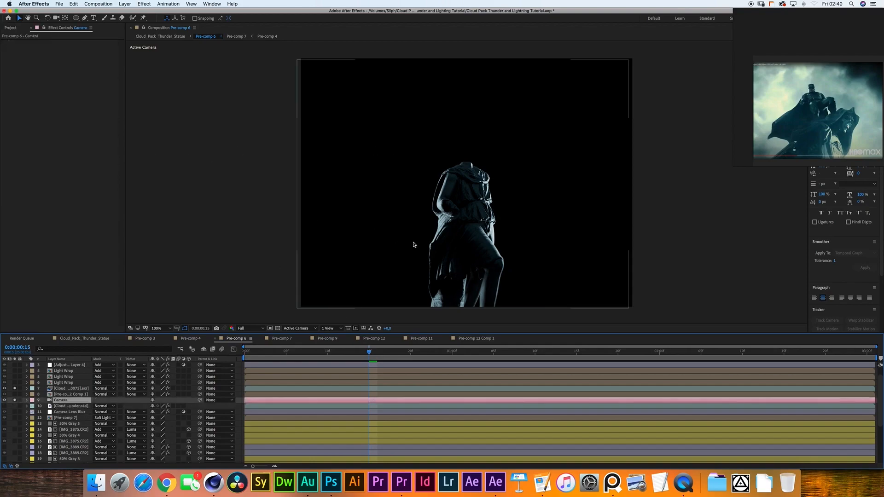
# Step: Solo the lowest IMG_3875.CR2 cloud layer, number 31, in Pre-comp 6
pyautogui.scroll(-5, 65, 422)
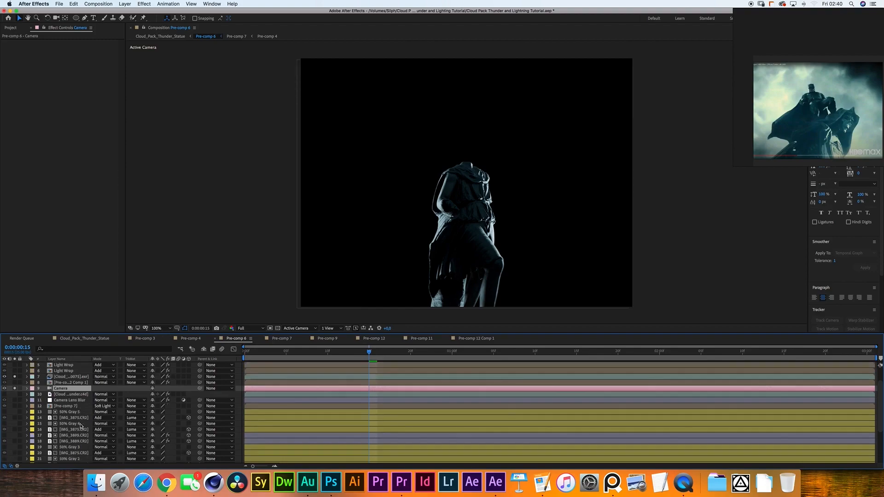
pyautogui.scroll(-5, 62, 419)
pyautogui.scroll(-2, 73, 428)
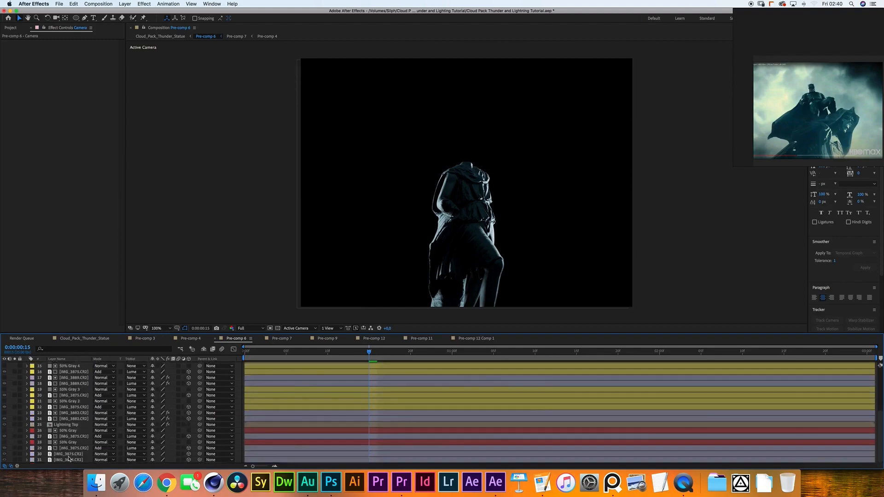
pyautogui.click(68, 460)
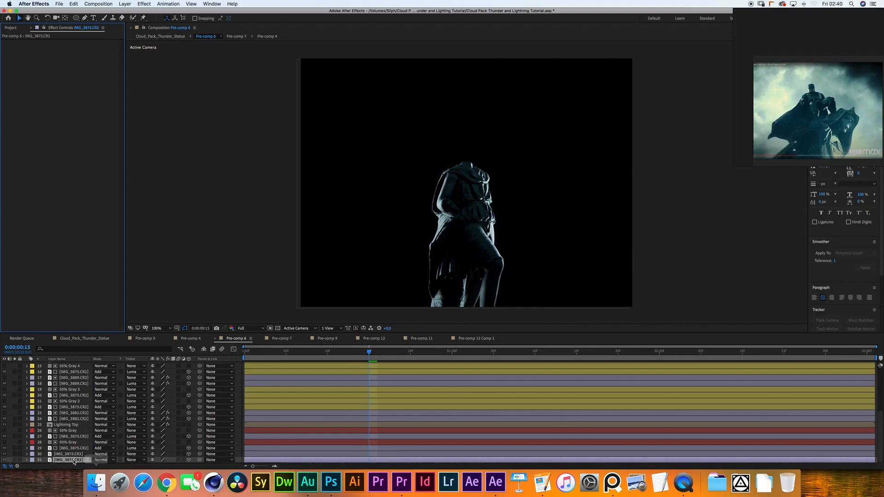
pyautogui.click(15, 460)
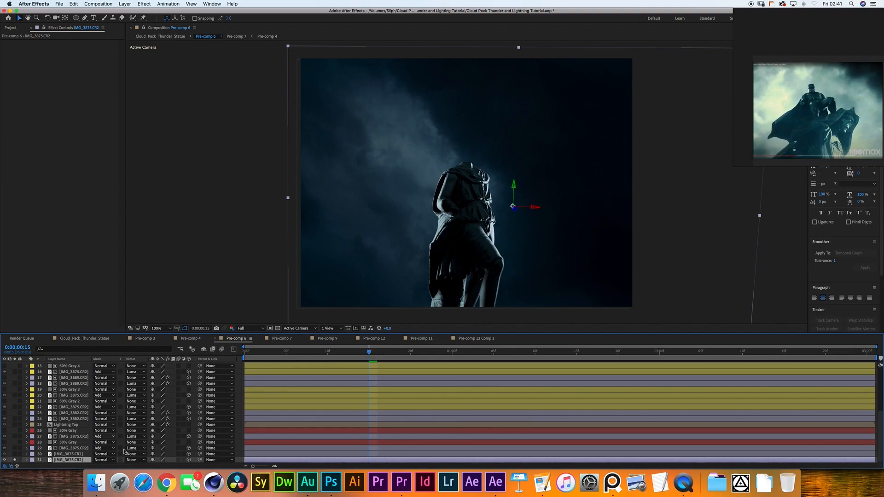
# Step: Solo the IMG_3875.CR2 cloud layer number 30 and reveal its mask path property
pyautogui.click(64, 454)
pyautogui.press('m')
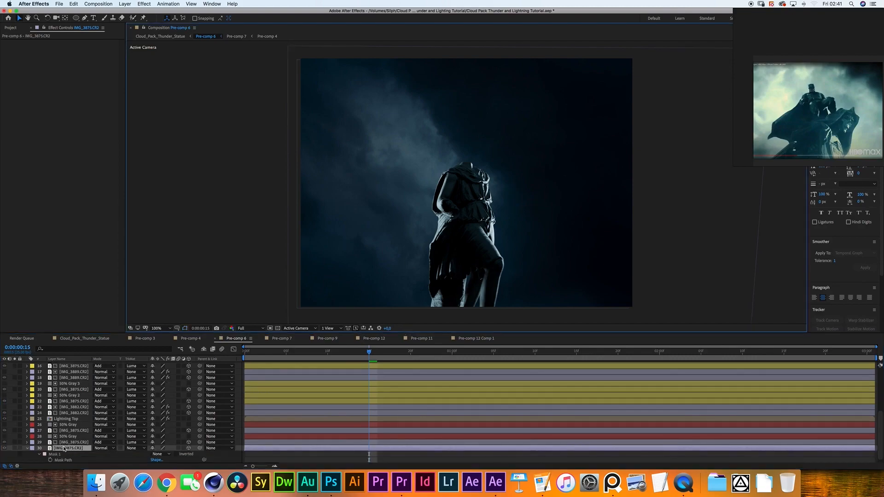
pyautogui.click(15, 448)
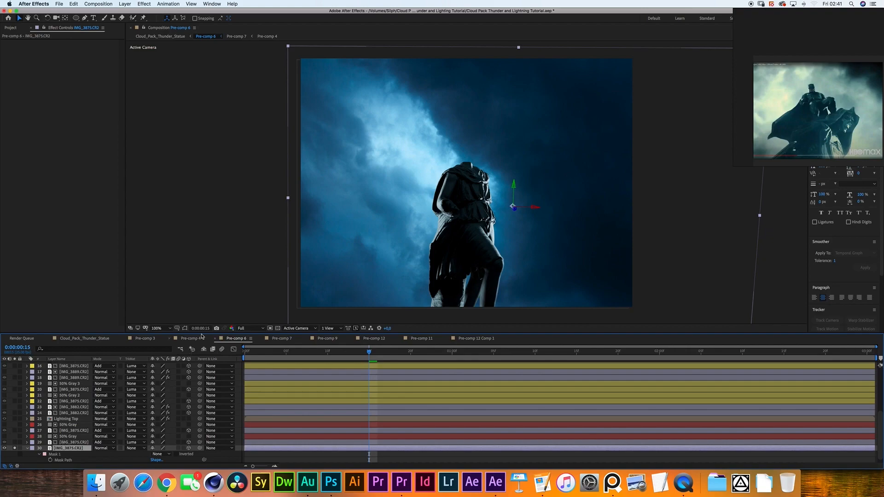
# Step: Display the mask outline on cloud layer 30 and set the mode of Mask 1 to Add
pyautogui.click(184, 328)
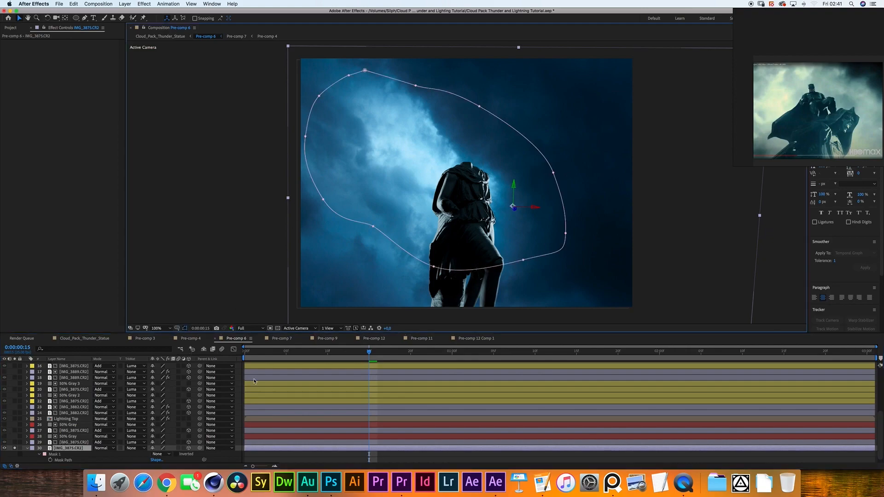
pyautogui.click(162, 454)
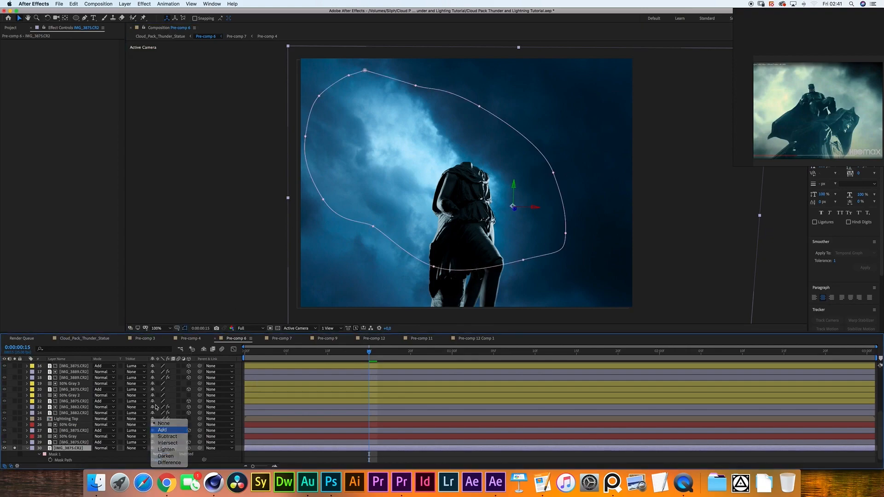
pyautogui.press('Return')
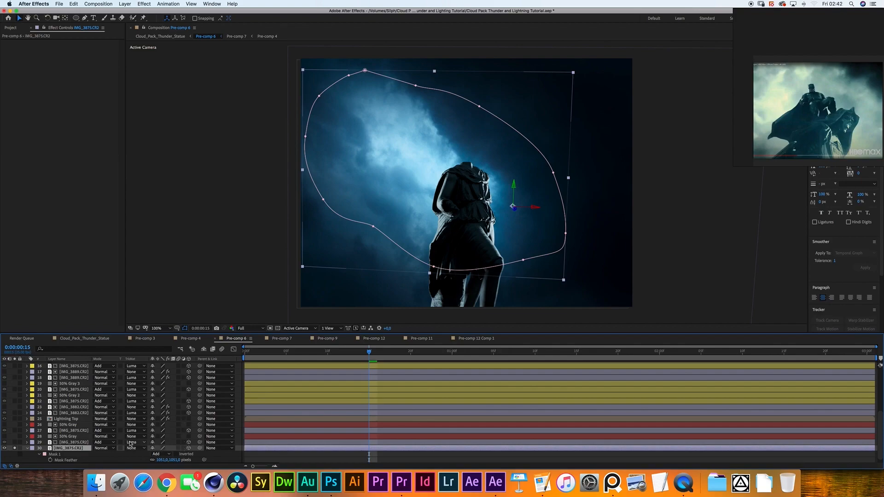
pyautogui.click(124, 455)
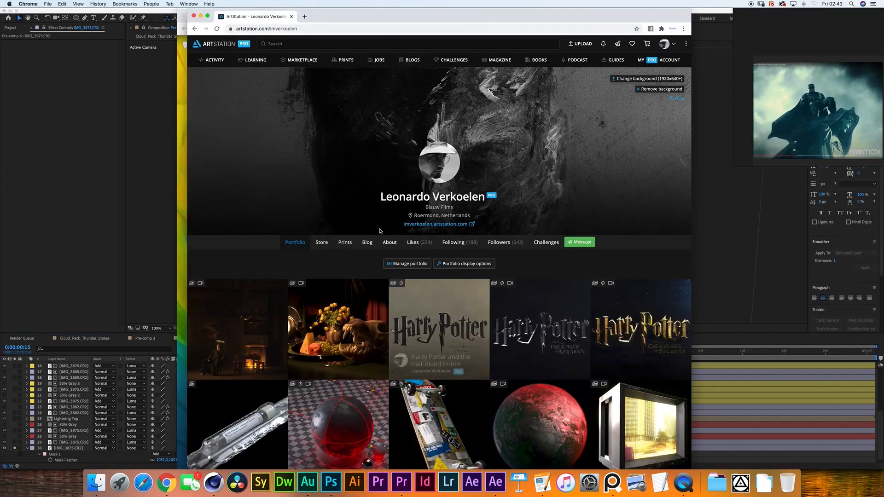
# Step: In Chrome, open the store section of the ArtStation profile and browse its RAW cloud packs
pyautogui.click(324, 243)
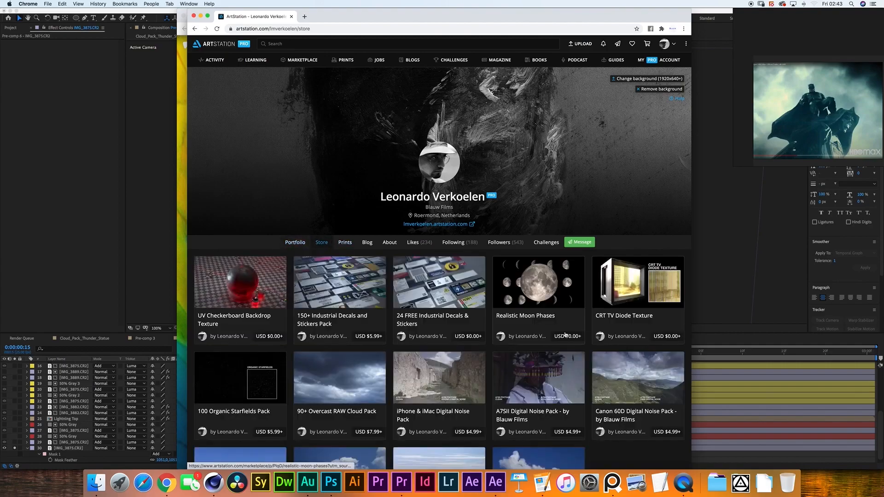
pyautogui.scroll(-5, 565, 335)
pyautogui.scroll(2, 565, 335)
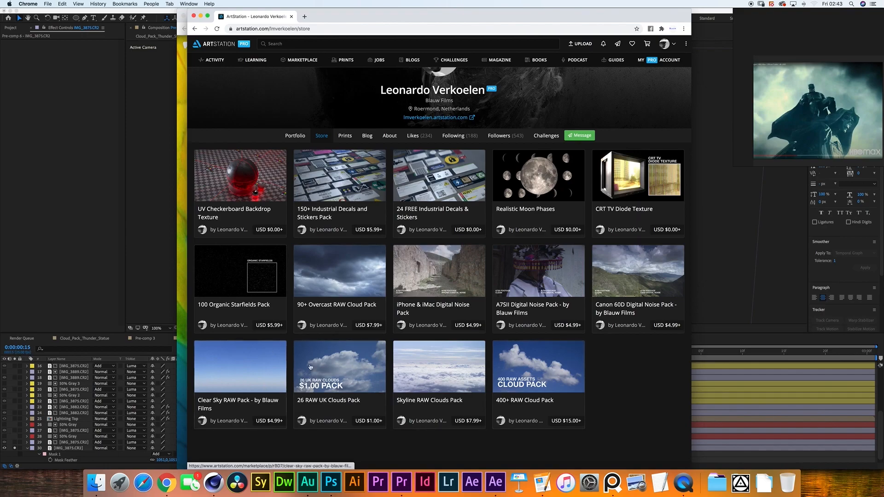
pyautogui.scroll(1, 609, 371)
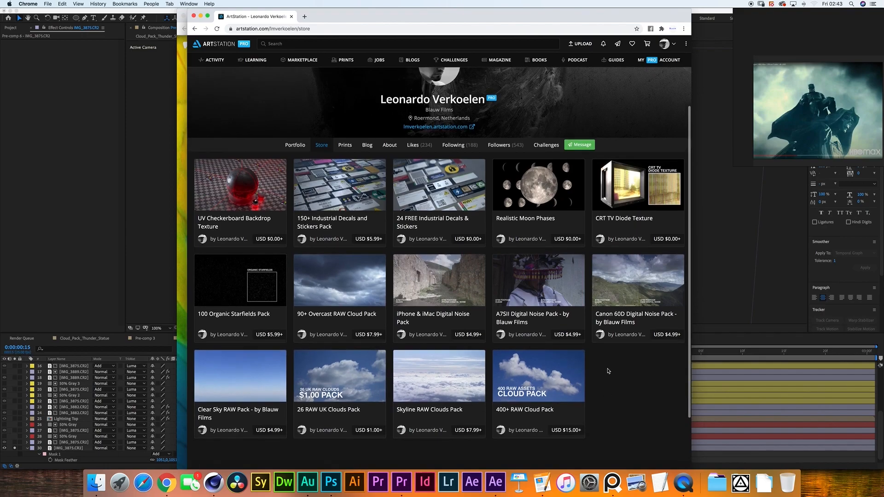
pyautogui.scroll(2, 612, 396)
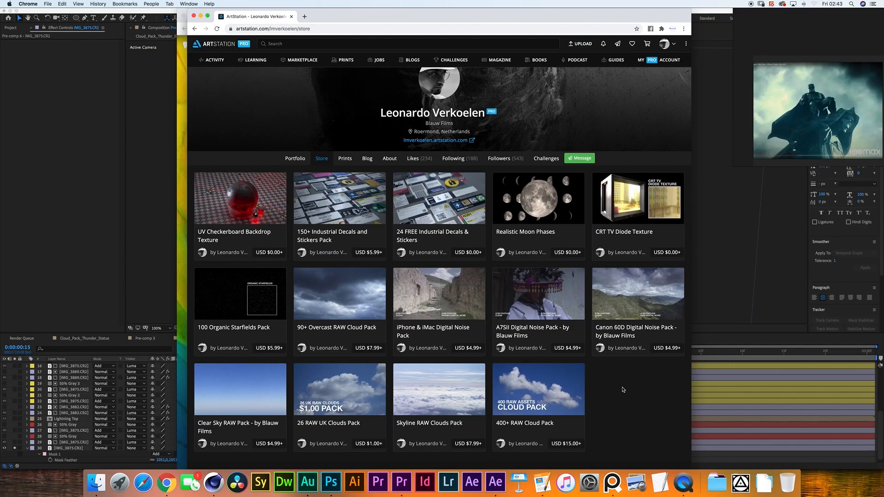
# Step: Open the product page of the 90+ Overcast RAW Cloud Pack
pyautogui.click(346, 305)
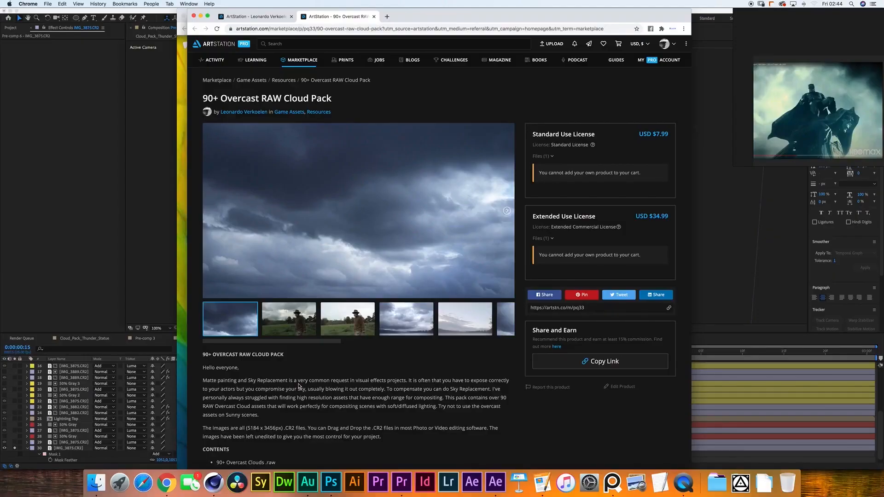
# Step: Switch back to After Effects and reveal the Opacity keyframes of IMG_3875.CR2 cloud layer 30
pyautogui.click(93, 458)
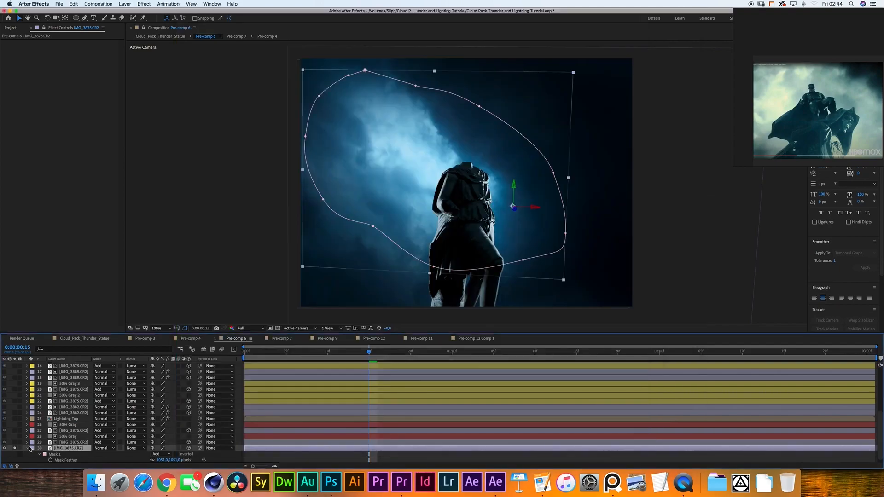
pyautogui.press('t')
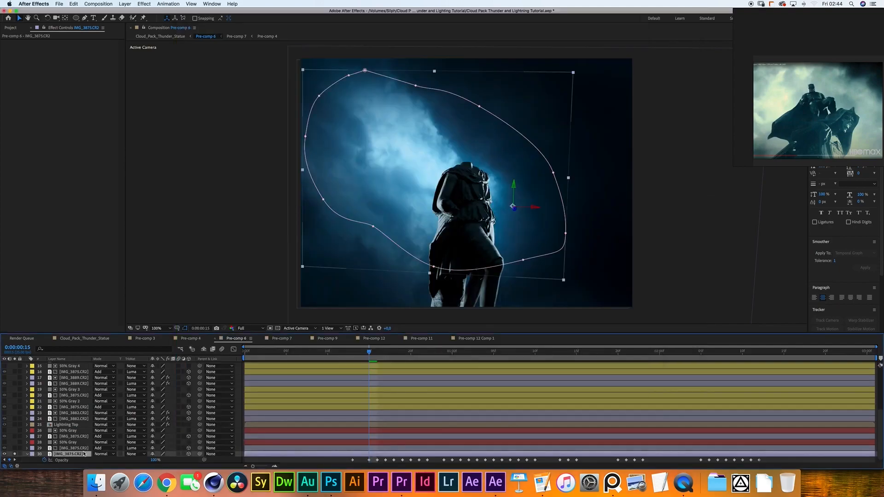
# Step: Solo IMG_3875.CR2 cloud layer 29, look at its Mask Feather, and reveal its Opacity keyframes
pyautogui.scroll(-1, 395, 413)
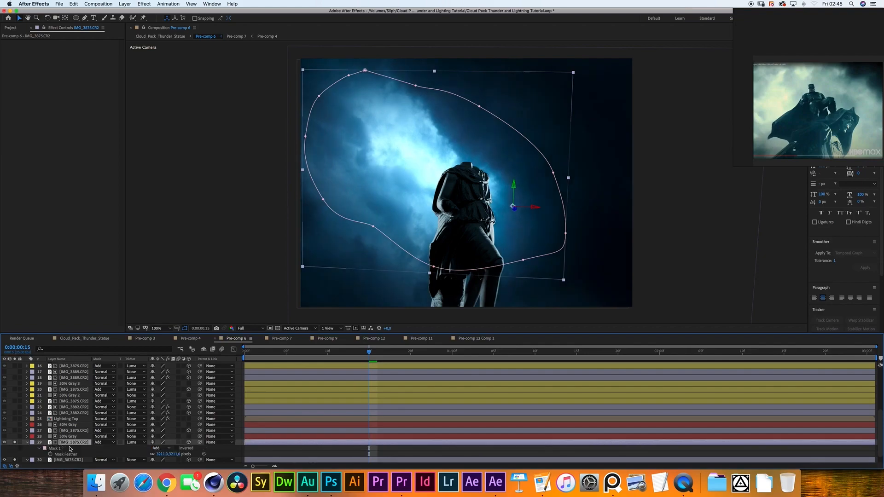
pyautogui.scroll(-1, 80, 455)
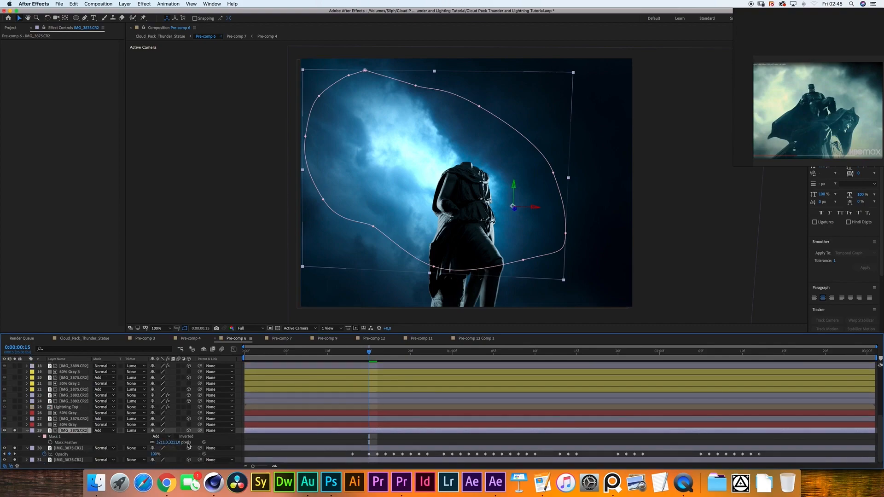
pyautogui.click(70, 424)
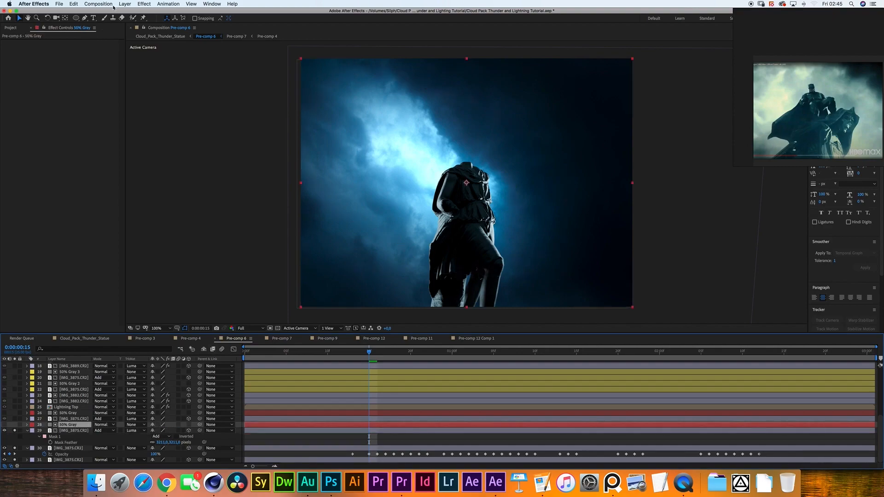
pyautogui.click(78, 431)
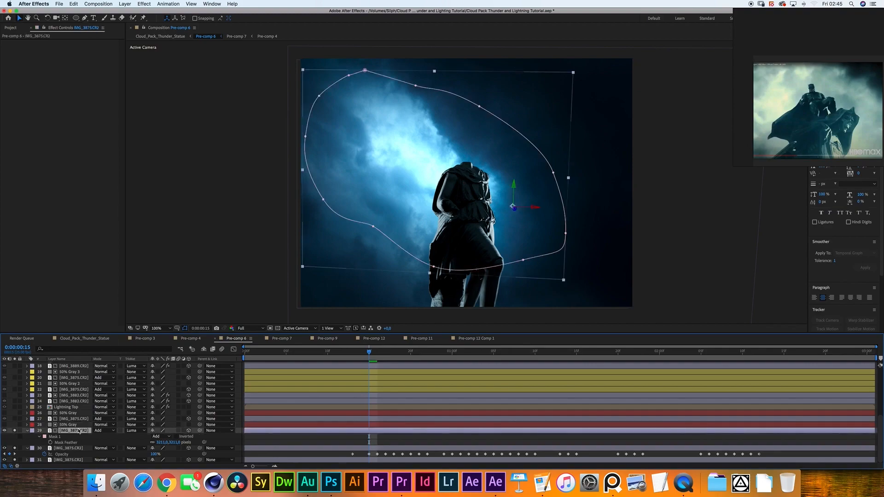
pyautogui.press('t')
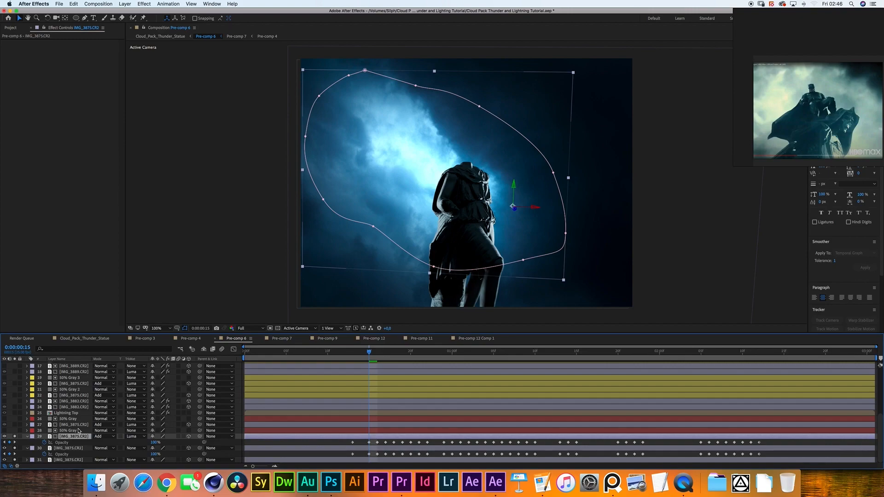
# Step: Solo IMG_3875.CR2 cloud layer 27 above the 50% Gray matte and reveal its Mask Feather
pyautogui.click(79, 431)
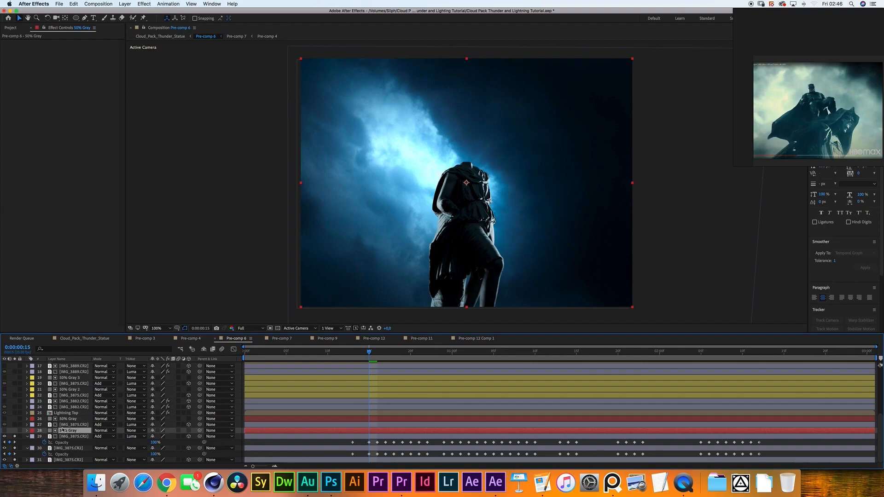
pyautogui.click(78, 425)
pyautogui.press('f')
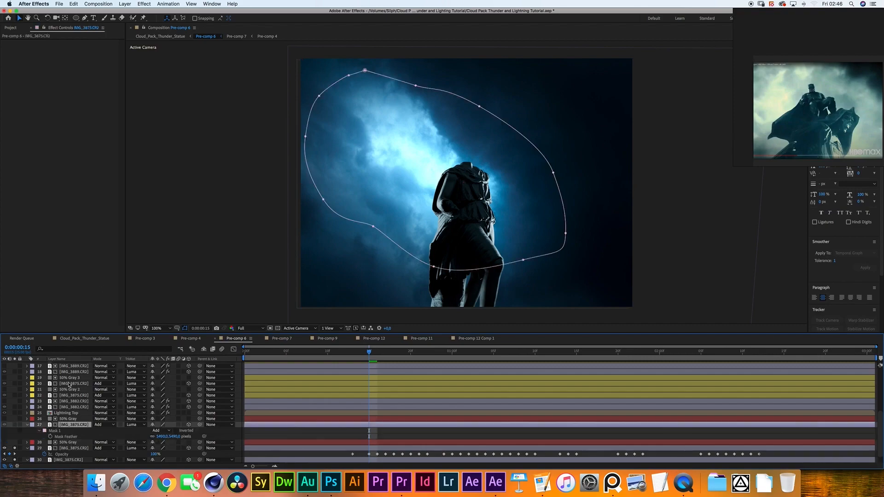
pyautogui.click(14, 425)
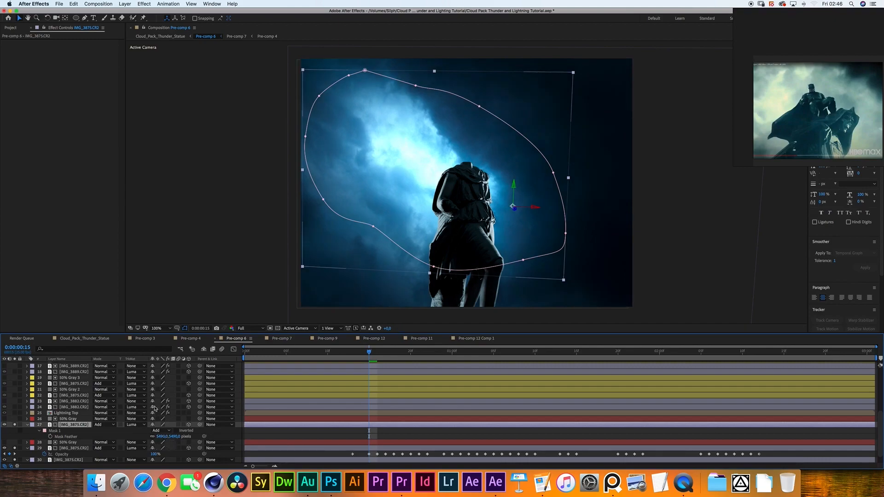
pyautogui.click(123, 433)
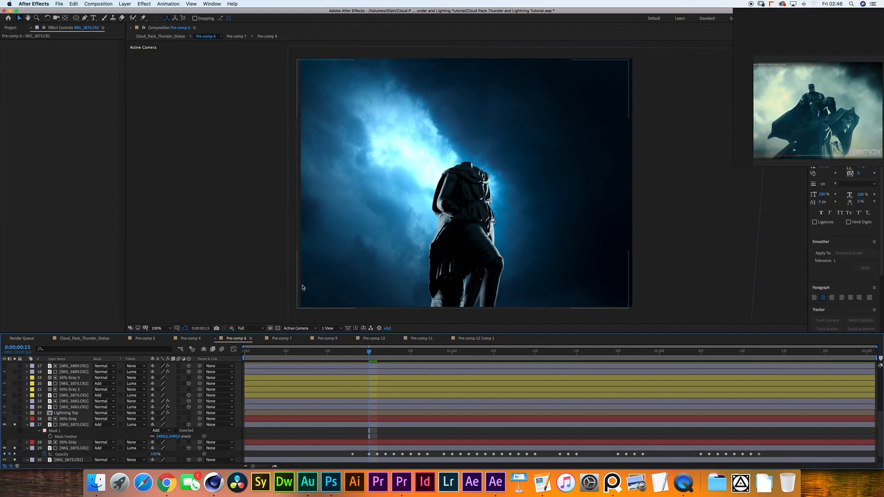
# Step: Show the Curves effect of IMG_3882.CR2 cloud layer 24 and solo that layer
pyautogui.click(364, 227)
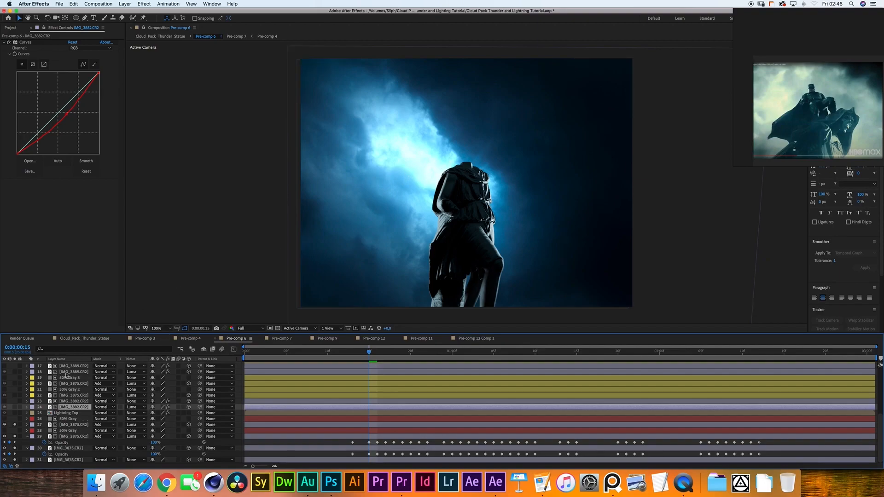
pyautogui.scroll(5, 68, 400)
pyautogui.scroll(1, 69, 400)
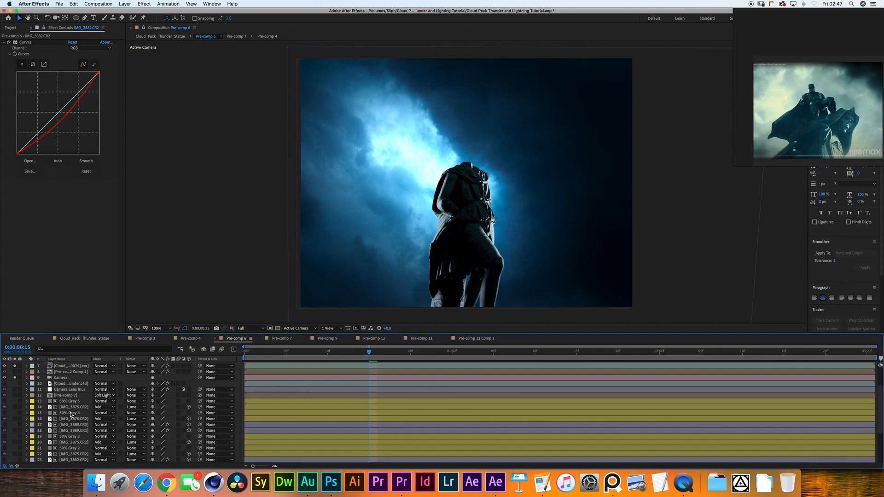
pyautogui.scroll(-3, 70, 414)
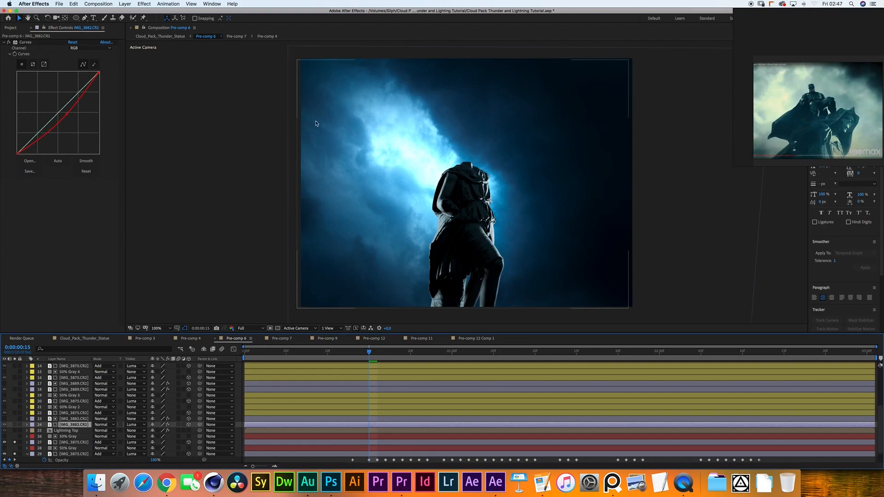
pyautogui.click(15, 425)
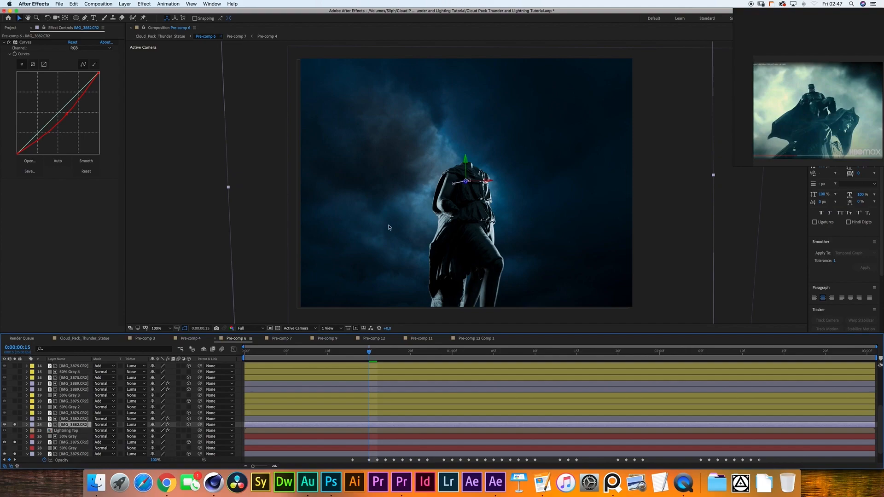
# Step: Inspect the Tint and Exposure effects on IMG_3882.CR2 matte layer 23, and solo cloud layers 22, 20 and 18
pyautogui.click(69, 418)
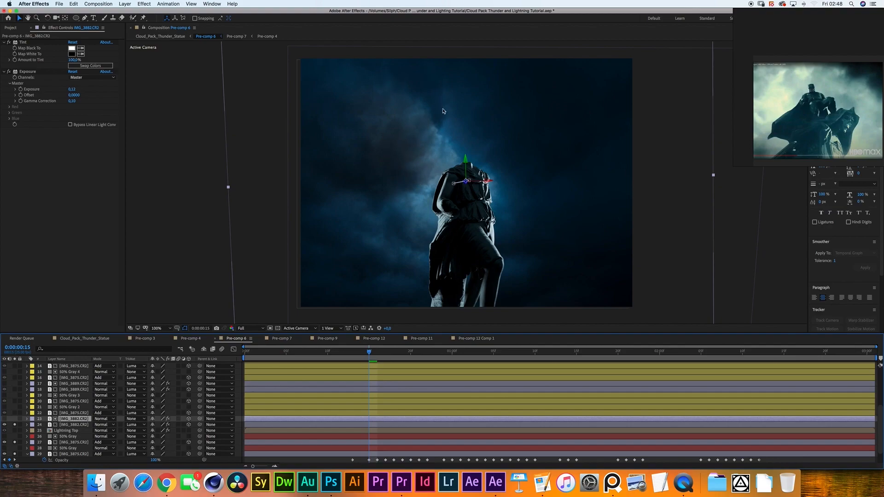
pyautogui.click(25, 42)
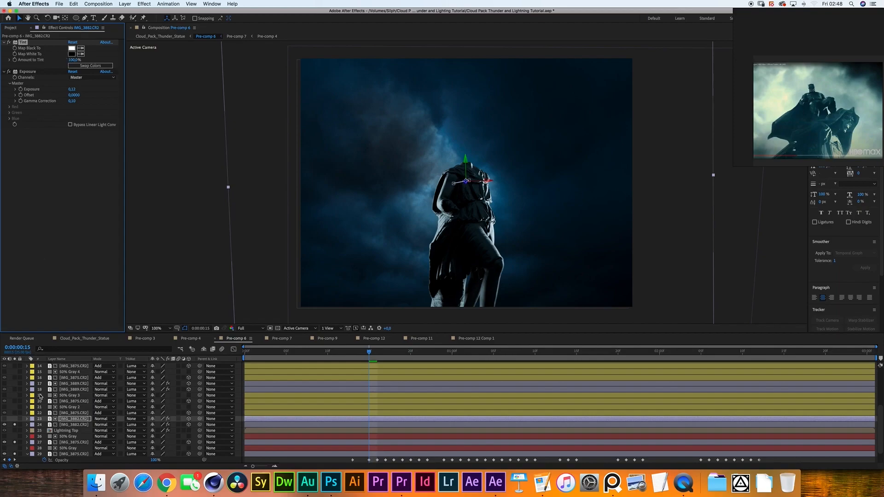
pyautogui.click(4, 419)
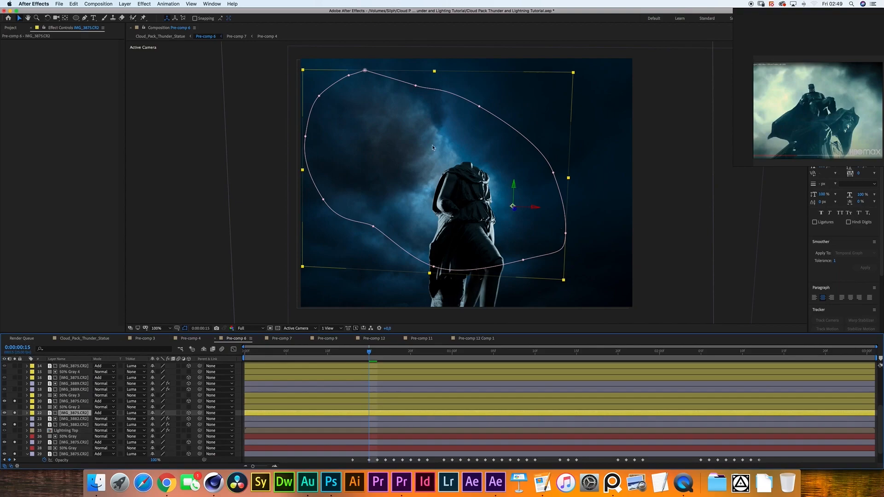
pyautogui.click(67, 404)
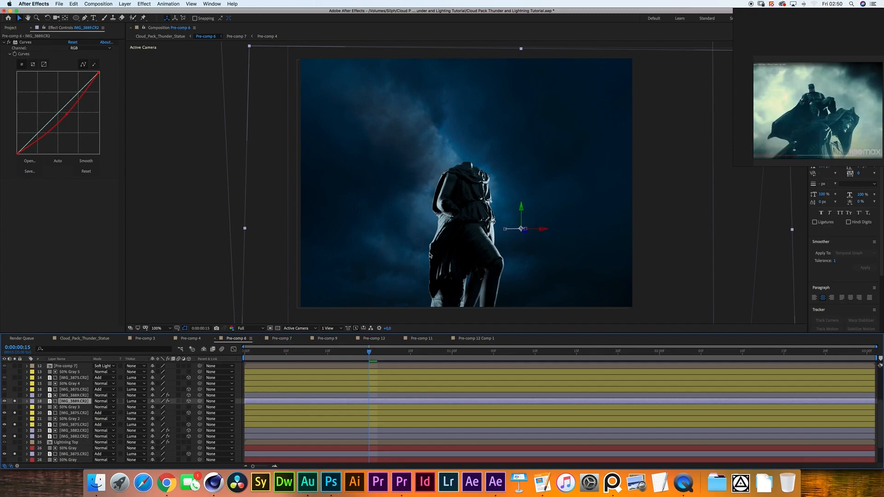
# Step: Examine the 3D placement of the cloud layers from the Top view in the 2 Views - Horizontal layout, and return to 1 View
pyautogui.click(330, 329)
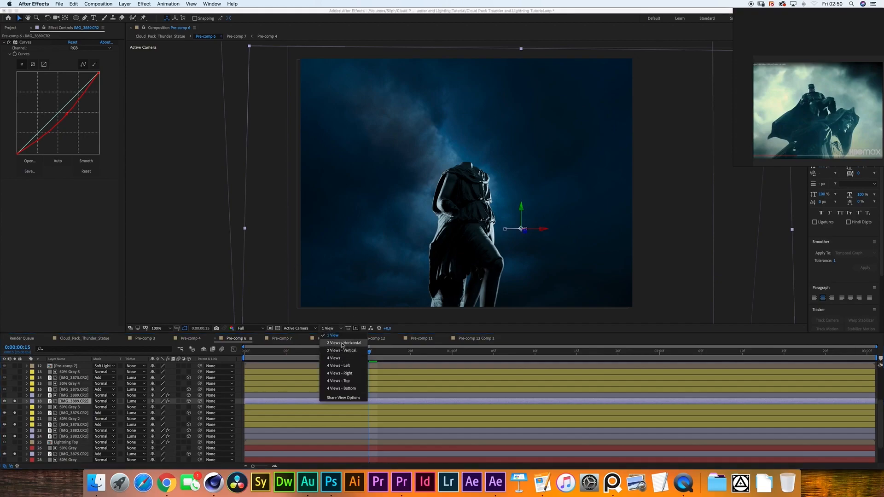
pyautogui.click(343, 343)
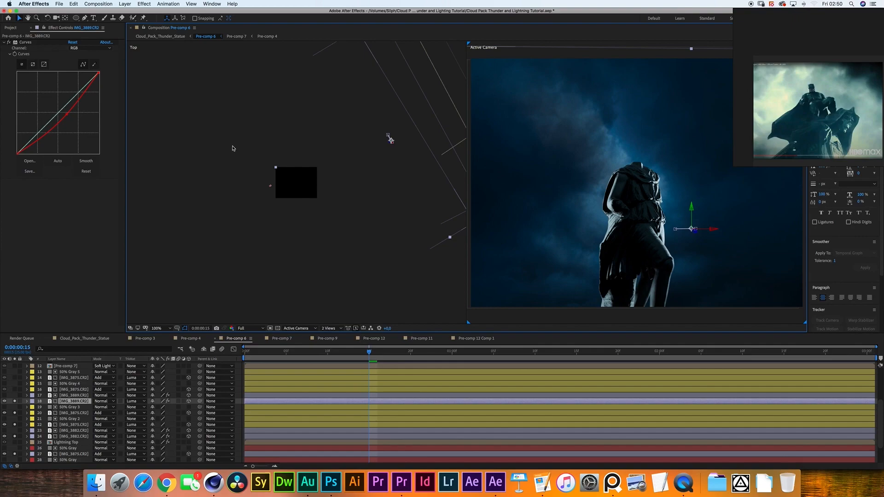
pyautogui.click(176, 218)
pyautogui.press('h')
pyautogui.moveTo(406, 157); pyautogui.dragTo(273, 228)
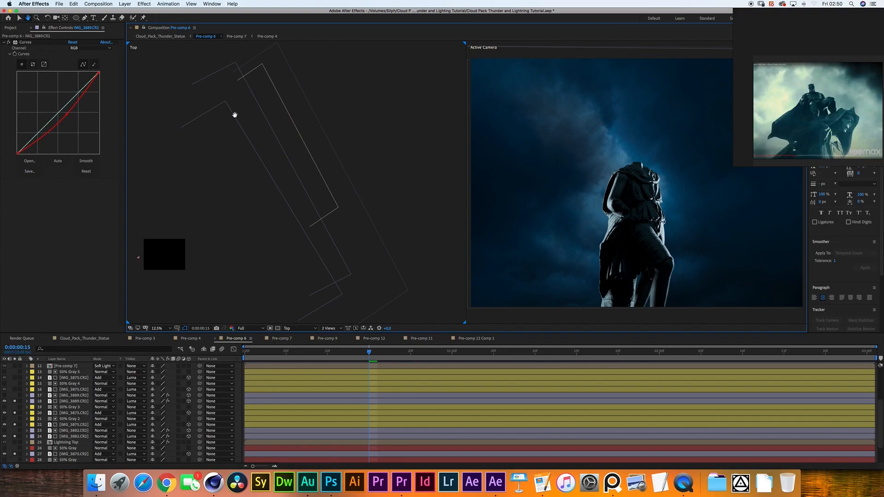
pyautogui.press('v')
pyautogui.click(333, 328)
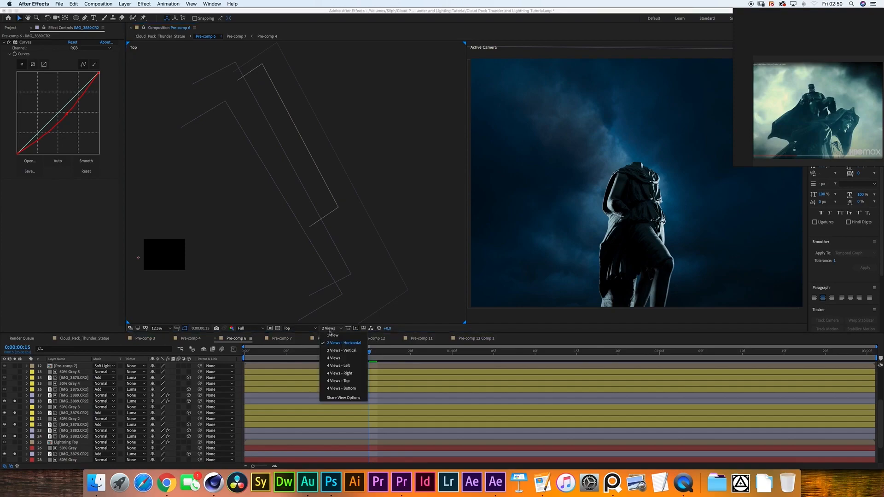
pyautogui.click(337, 334)
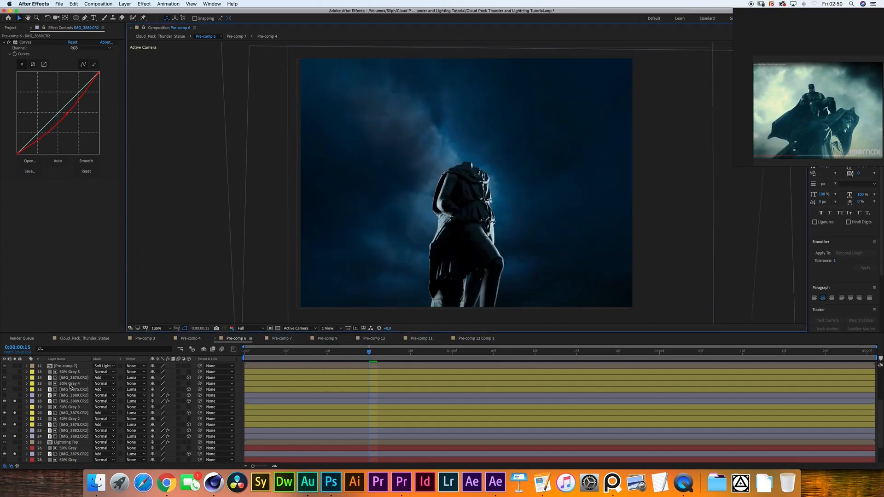
# Step: Briefly solo IMG_3889.CR2 matte layer 17 to inspect it, and check the track matte options of cloud layer 18
pyautogui.click(70, 401)
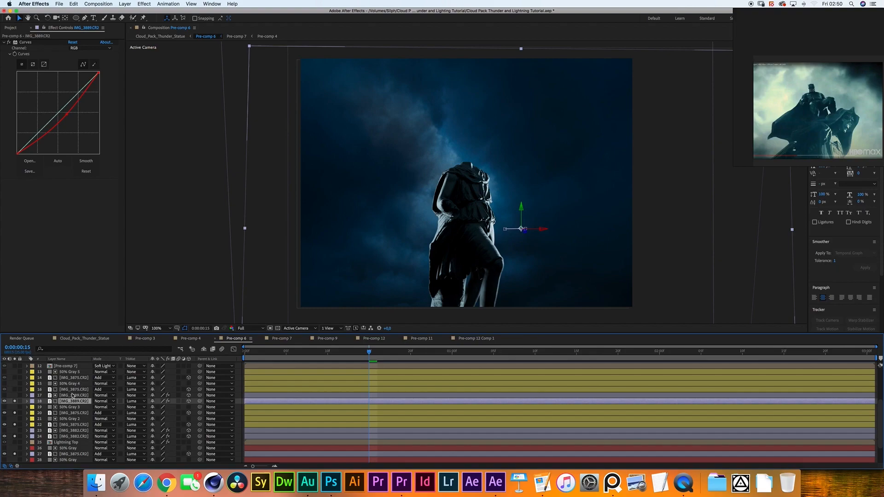
pyautogui.click(72, 395)
pyautogui.click(15, 395)
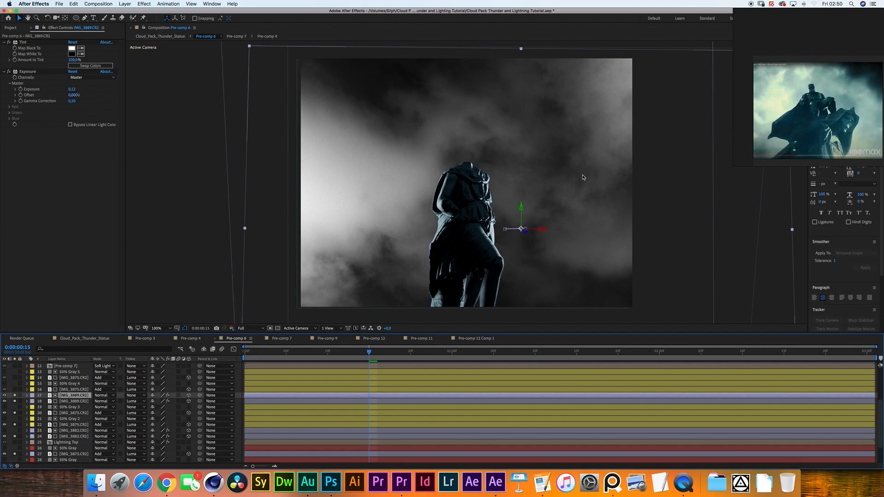
pyautogui.click(15, 395)
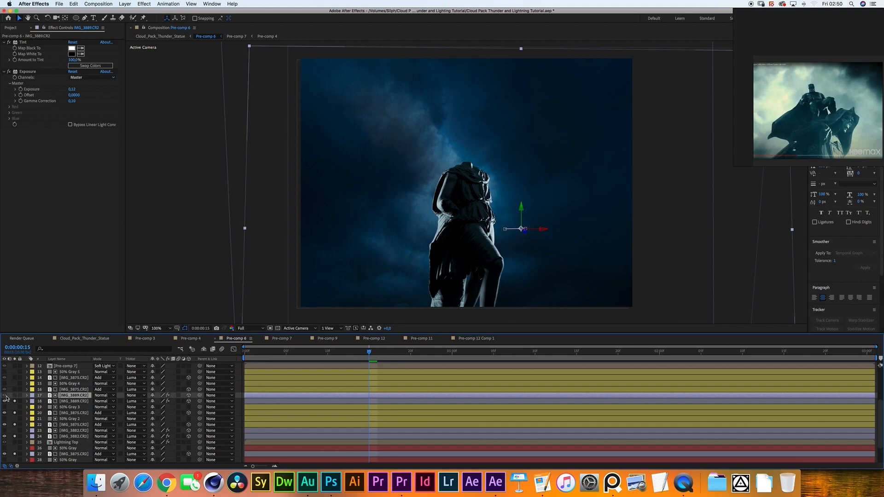
pyautogui.click(62, 401)
pyautogui.click(134, 401)
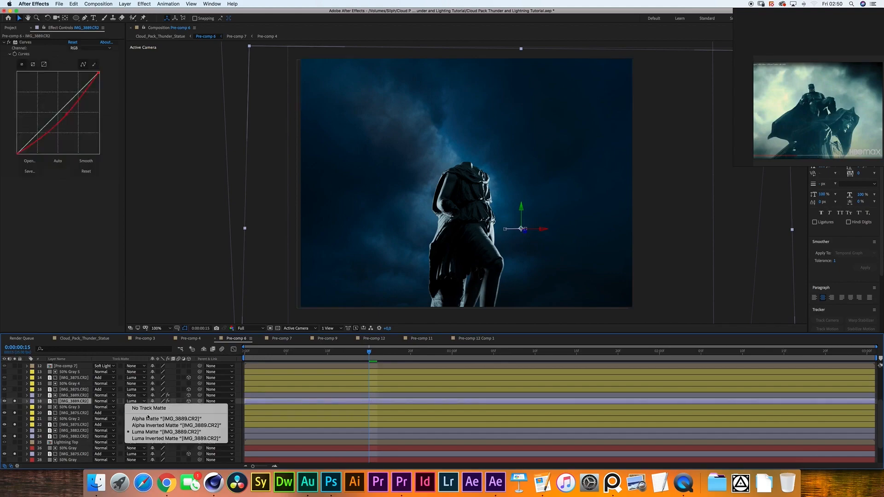
pyautogui.click(74, 402)
# Step: Solo the upper IMG_3875.CR2 cloud layers, numbers 16 and 14
pyautogui.scroll(3, 69, 407)
pyautogui.click(69, 408)
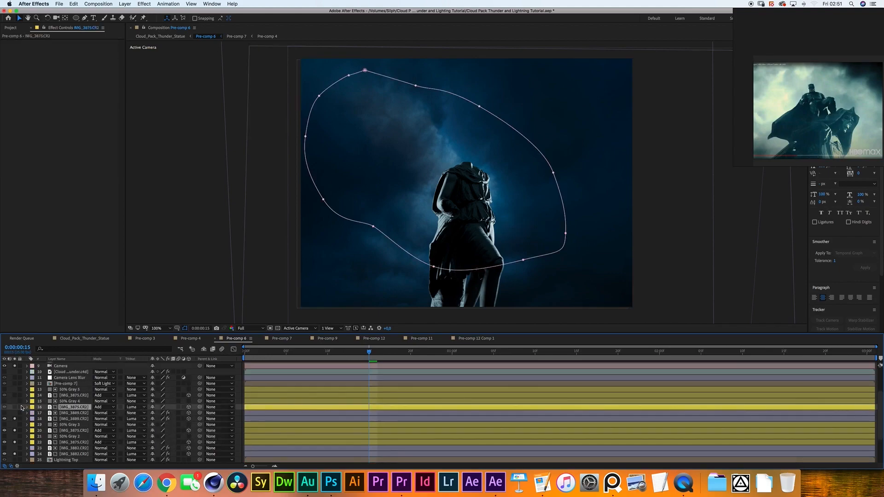
pyautogui.click(73, 396)
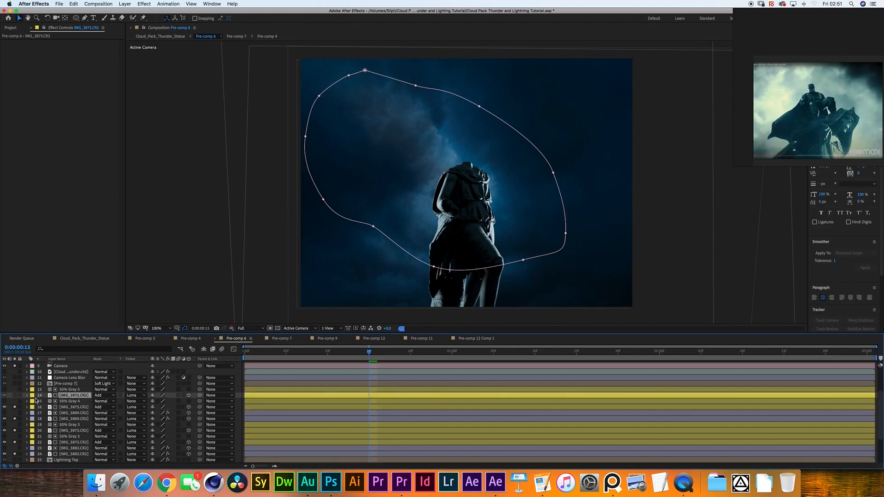
pyautogui.click(14, 396)
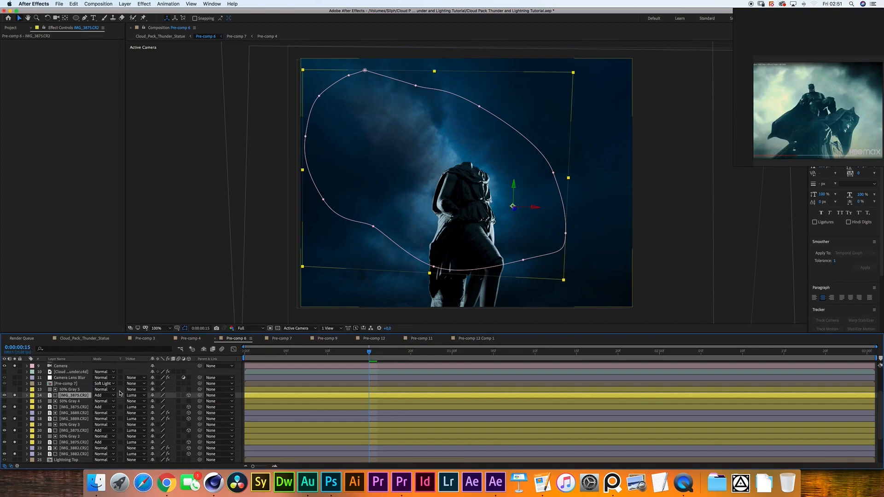
# Step: Show the Exposure and Curves effects of the Lightning Top layer and solo it
pyautogui.scroll(-4, 92, 405)
pyautogui.click(70, 415)
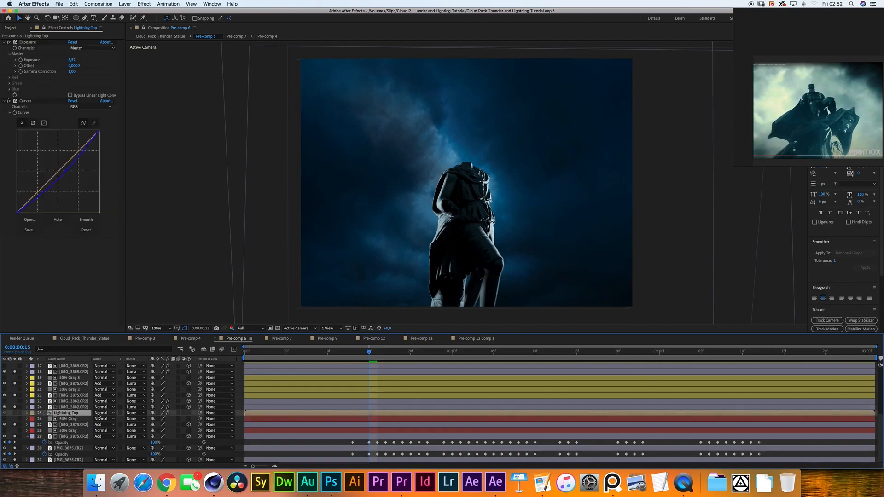
pyautogui.click(15, 414)
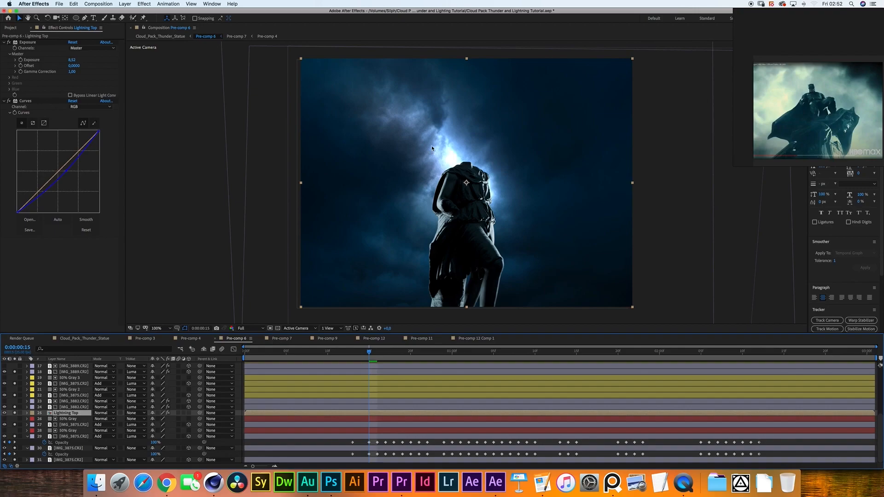
# Step: Check the project's color depth setting, and return to the effects of the Lightning Top layer
pyautogui.click(13, 29)
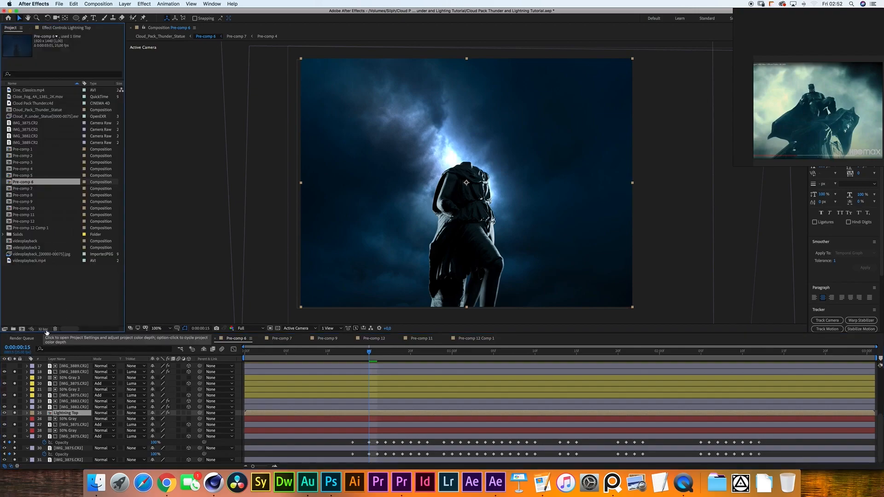
pyautogui.click(84, 30)
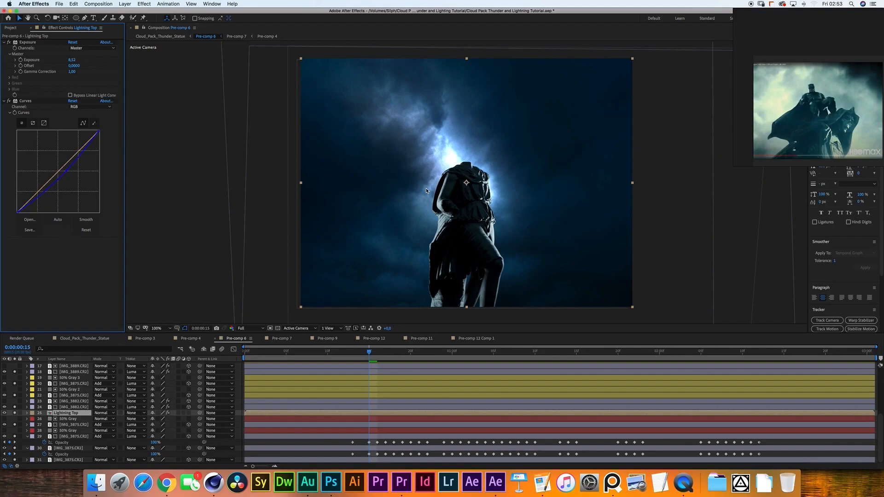
# Step: Open the Lightning Top pre-comp and the Lightning Luma pre-comp inside it, and look through its layer stack
pyautogui.doubleClick(85, 414)
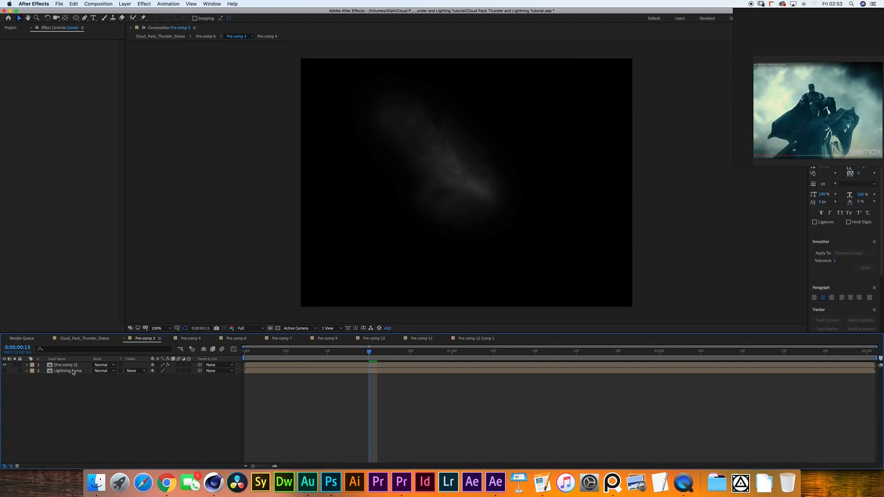
pyautogui.doubleClick(73, 372)
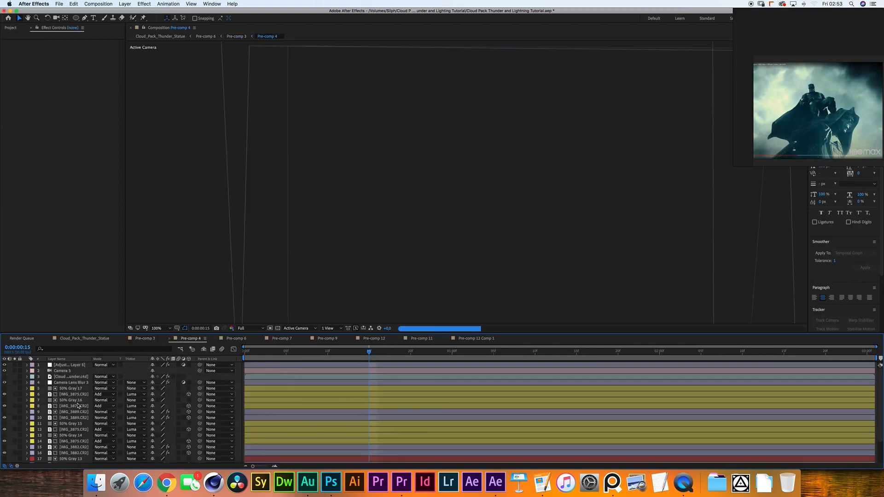
pyautogui.scroll(-3, 77, 400)
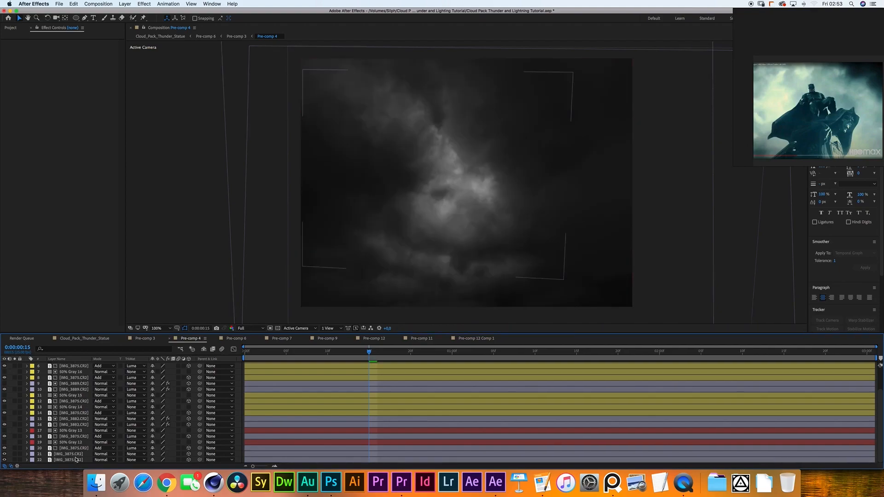
pyautogui.scroll(3, 74, 456)
# Step: Inspect the effects on the Cinema 4D, Camera Lens Blur 3 and Adjustment Layer 3 layers of Pre-comp 4
pyautogui.click(66, 375)
pyautogui.click(66, 371)
pyautogui.click(68, 376)
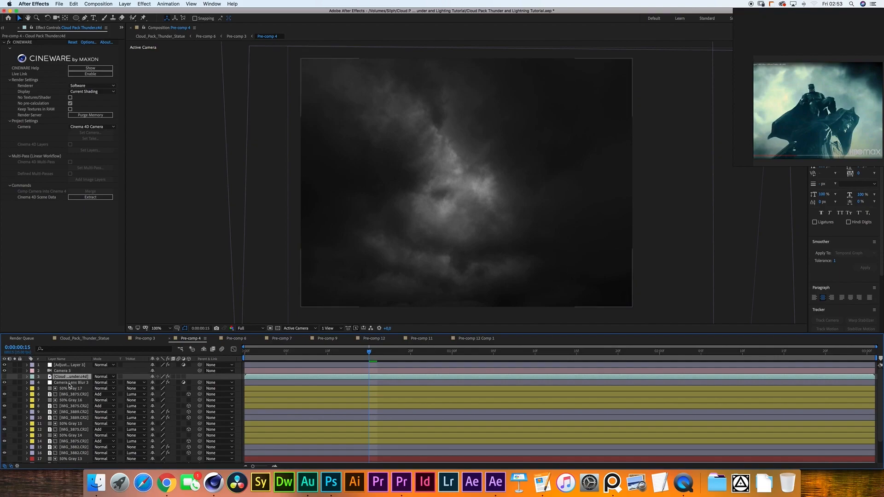
pyautogui.click(69, 383)
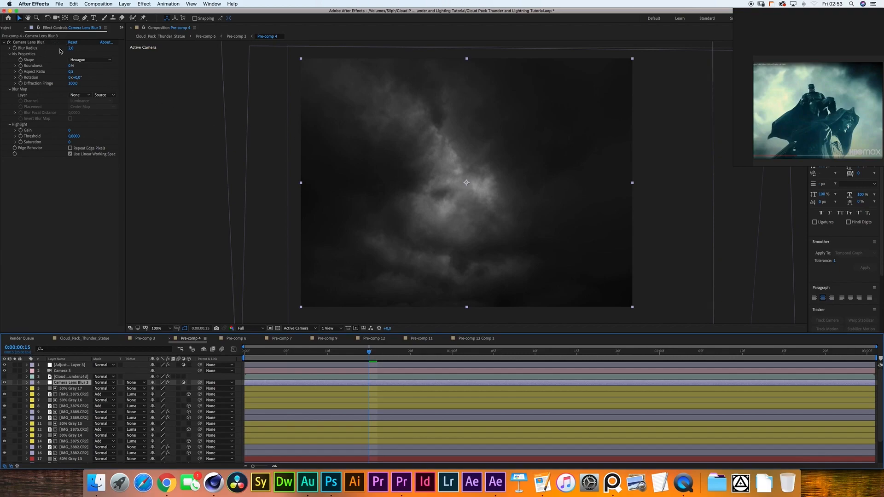
pyautogui.scroll(-3, 70, 451)
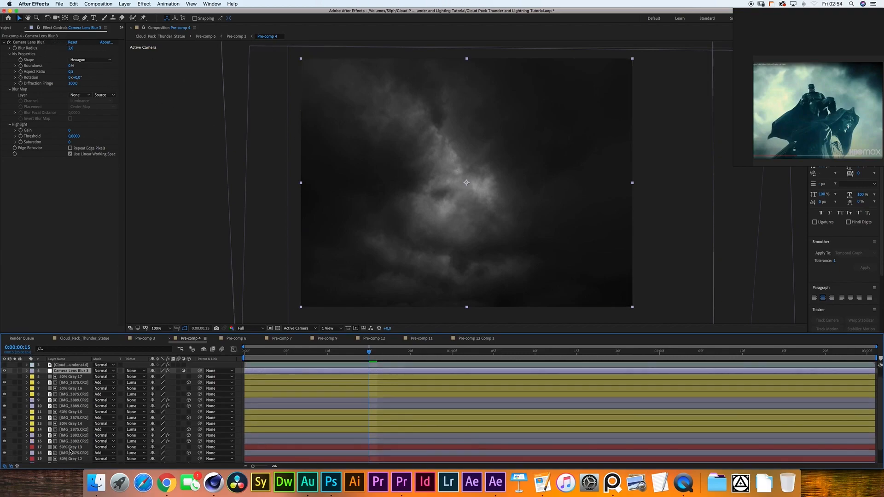
pyautogui.scroll(3, 70, 451)
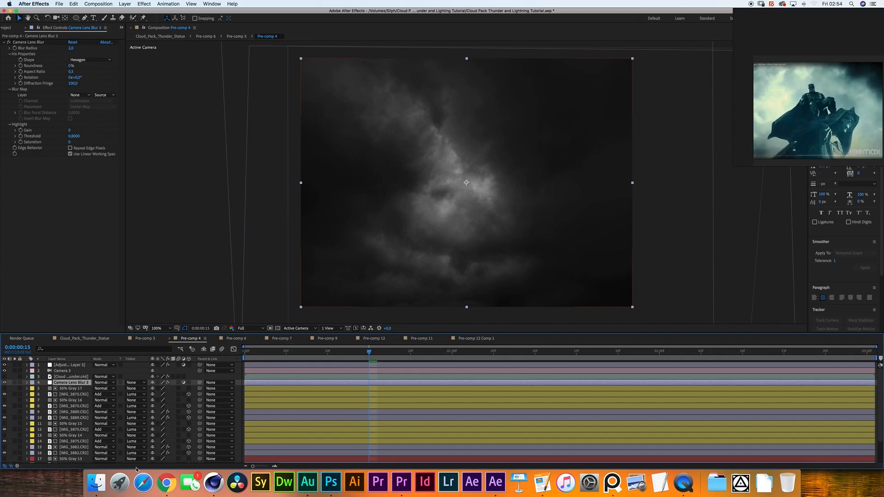
pyautogui.click(63, 365)
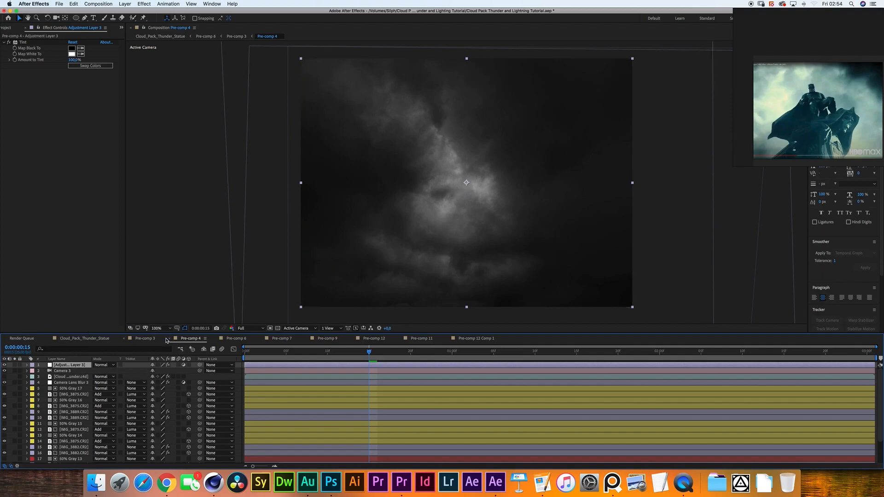
# Step: Go back to Pre-comp 3 and show the effect stack of its Pre-comp 5 layer
pyautogui.click(145, 339)
pyautogui.click(70, 383)
pyautogui.click(74, 375)
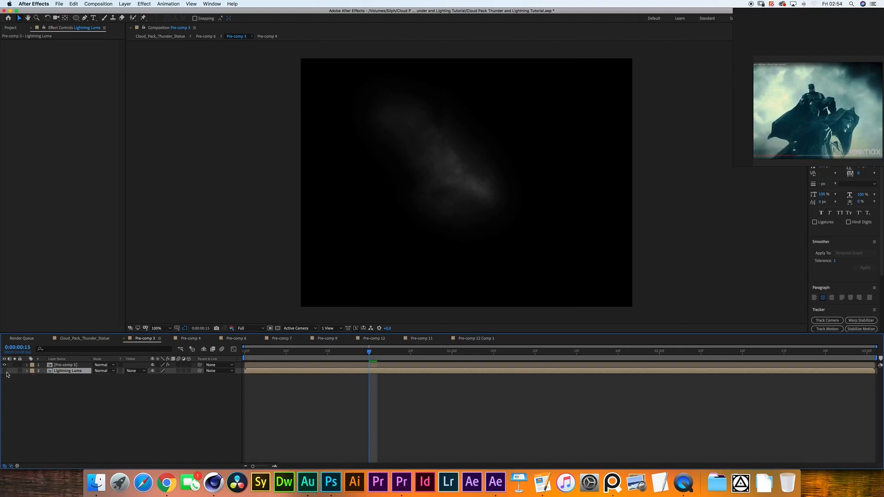
pyautogui.click(66, 378)
pyautogui.doubleClick(70, 367)
pyautogui.click(70, 367)
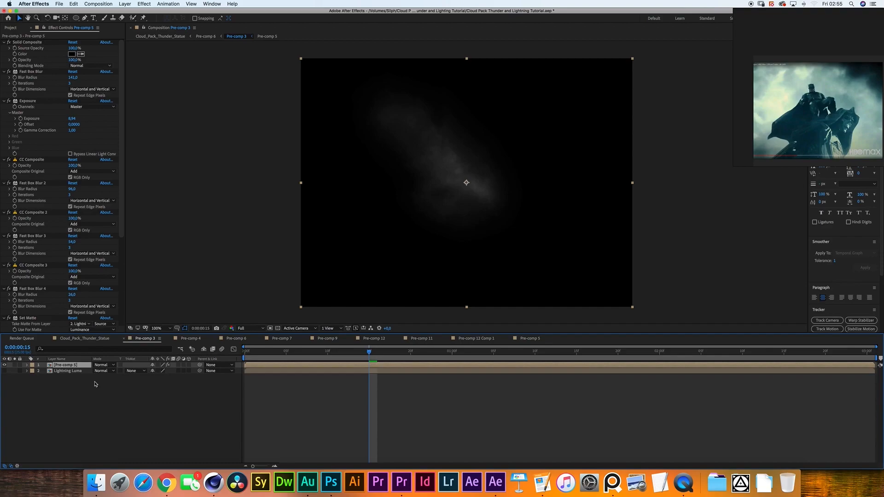
# Step: Open Pre-comp 5, select Black Solid layer 12 and locate Advanced Lightning among the Generate effects
pyautogui.doubleClick(68, 365)
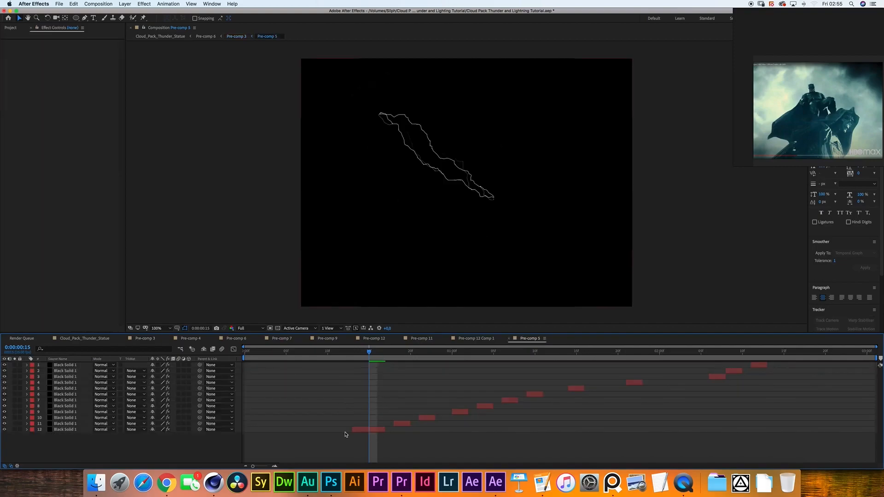
pyautogui.click(365, 429)
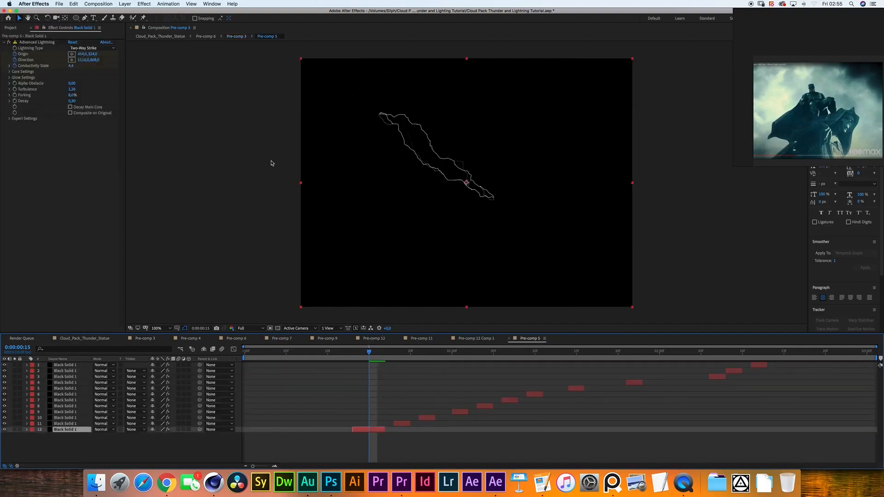
pyautogui.click(145, 5)
pyautogui.moveTo(185, 102)
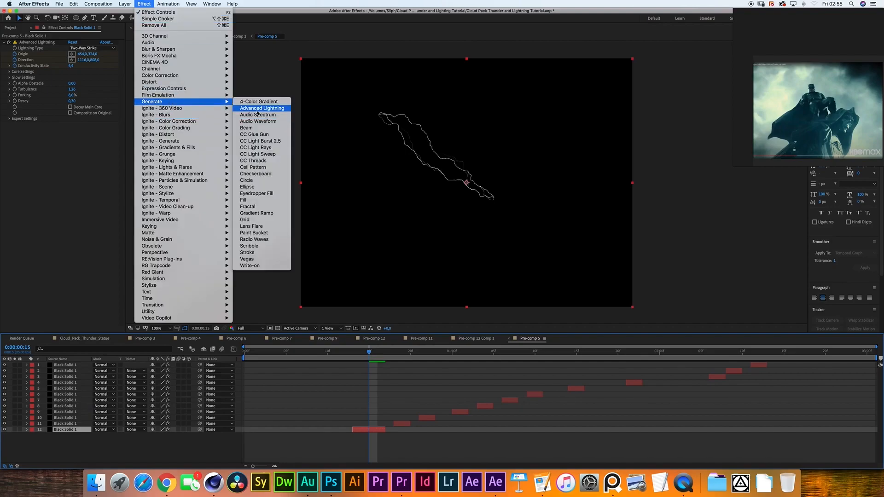
pyautogui.click(33, 170)
# Step: Expand the Core, Glow and Expert Settings of the Advanced Lightning effect on Black Solid layer 12
pyautogui.click(10, 77)
pyautogui.click(10, 71)
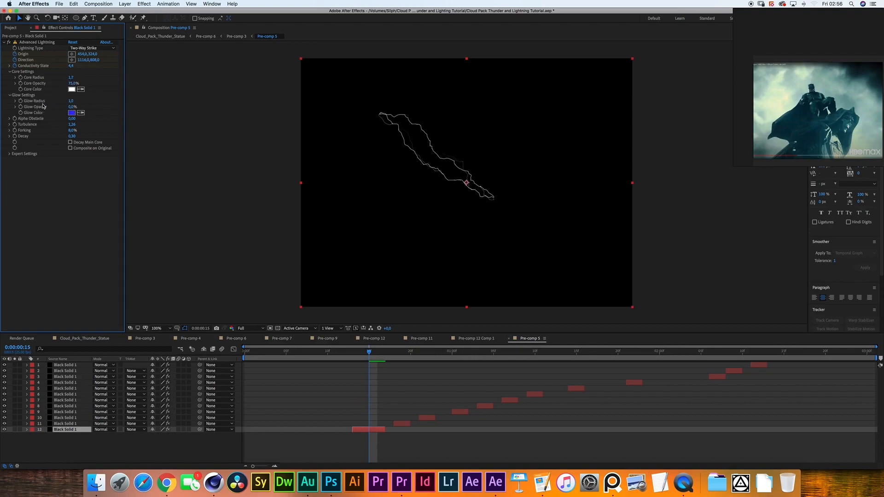
pyautogui.click(52, 151)
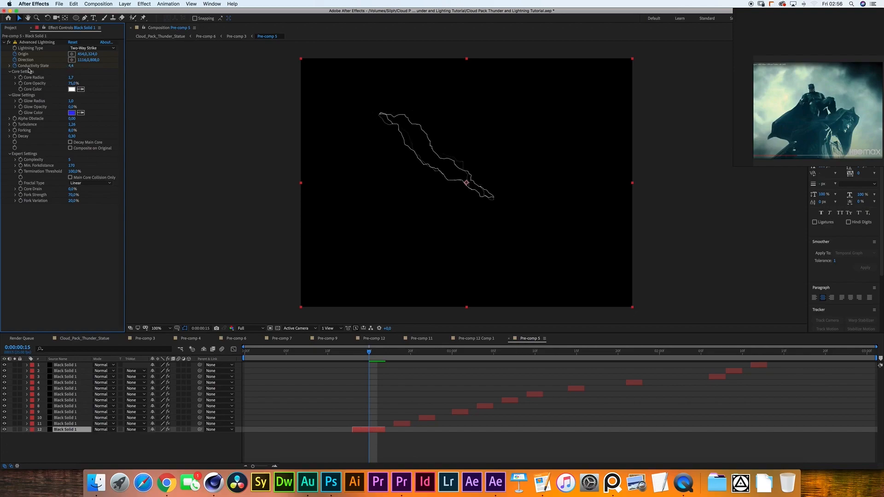
# Step: Scrub from the first lightning strike at 0:00:00:13 through all the strikes in Pre-comp 5
pyautogui.click(360, 352)
pyautogui.moveTo(359, 352)
pyautogui.mouseDown()
pyautogui.moveTo(371, 353)
pyautogui.moveTo(354, 353)
pyautogui.mouseUp()
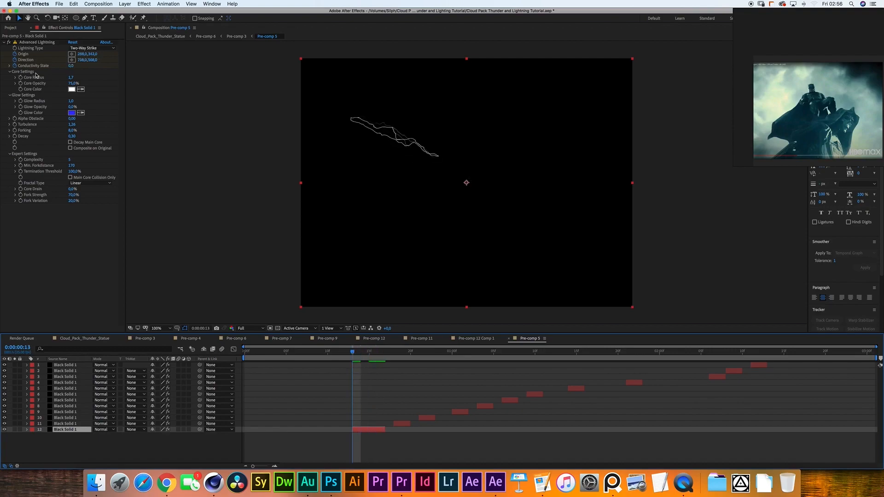
pyautogui.moveTo(353, 352); pyautogui.dragTo(767, 341)
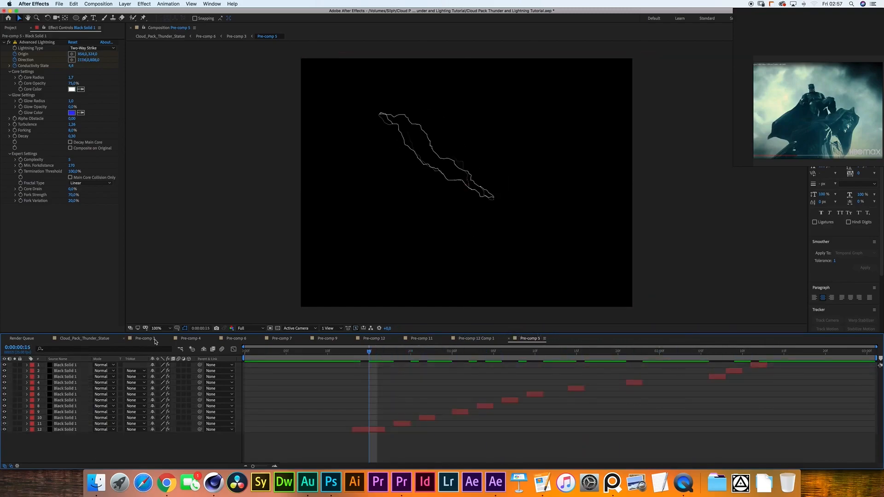
# Step: Return to Pre-comp 3 and disable every effect on the Pre-comp 5 layer, from Solid Composite to CC Vector Blur
pyautogui.click(148, 339)
pyautogui.click(70, 395)
pyautogui.click(74, 365)
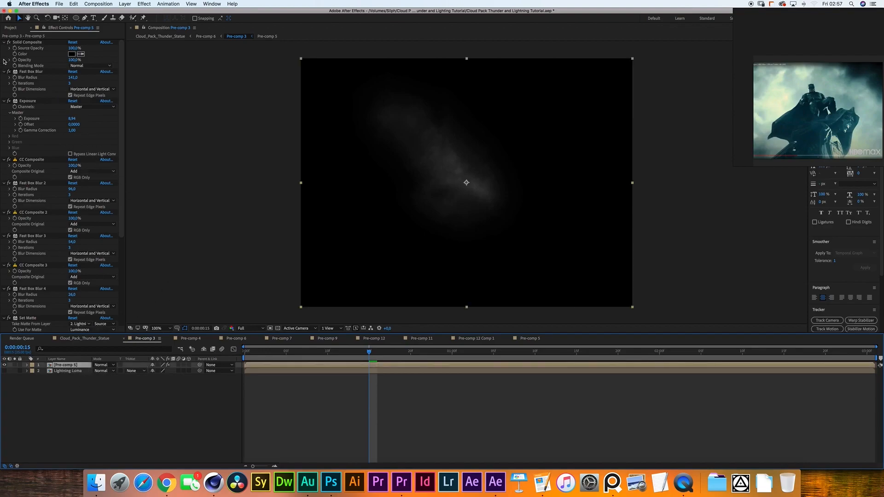
pyautogui.moveTo(9, 72); pyautogui.dragTo(7, 335)
pyautogui.scroll(-5, 21, 235)
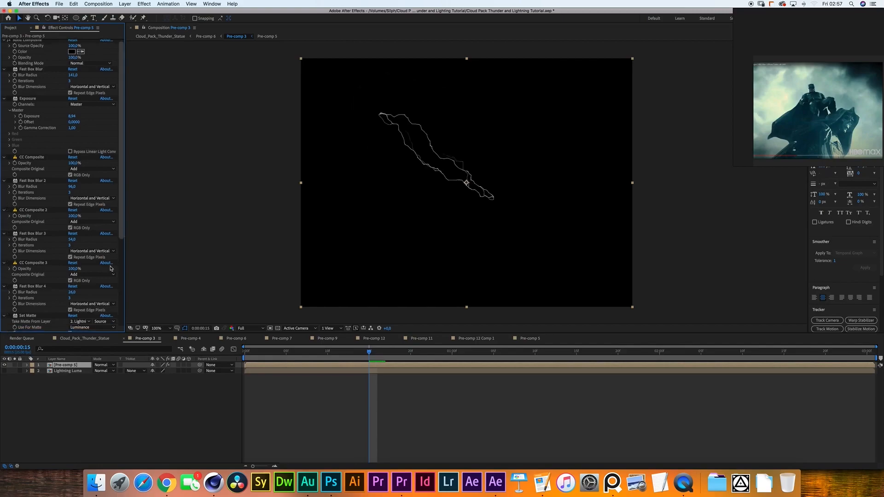
pyautogui.moveTo(8, 229); pyautogui.dragTo(8, 289)
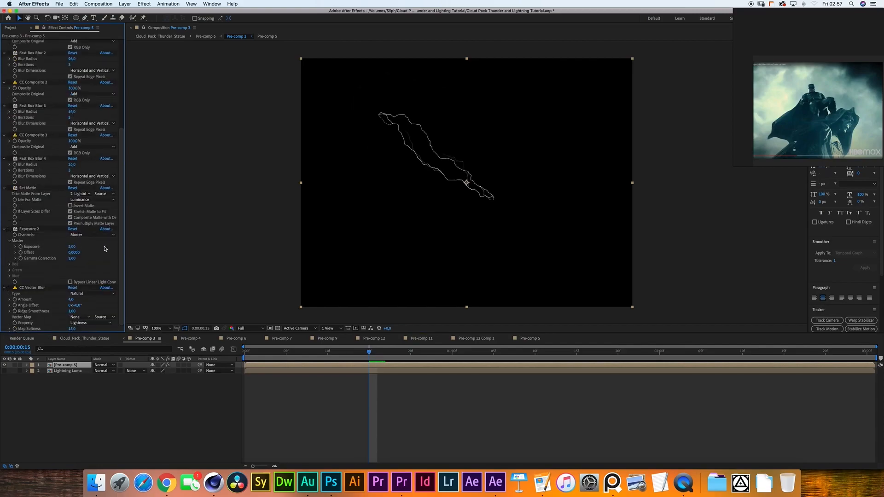
pyautogui.scroll(10, 36, 64)
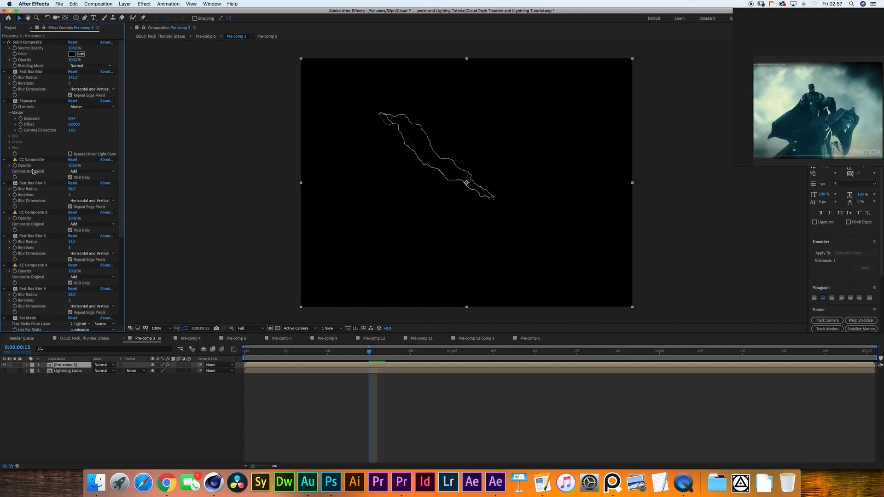
# Step: Show the transparency grid, and re-enable Solid Composite on the Pre-comp 5 layer, keeping its color at 000000
pyautogui.click(277, 328)
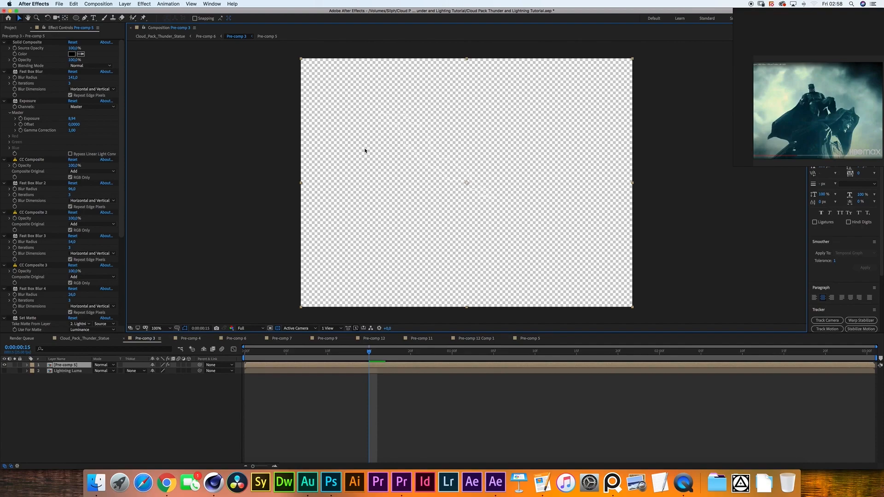
pyautogui.click(18, 43)
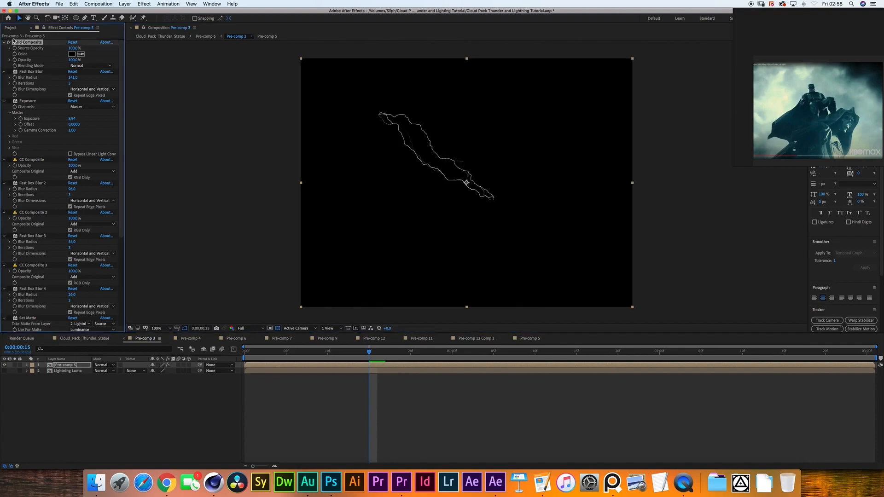
pyautogui.click(71, 54)
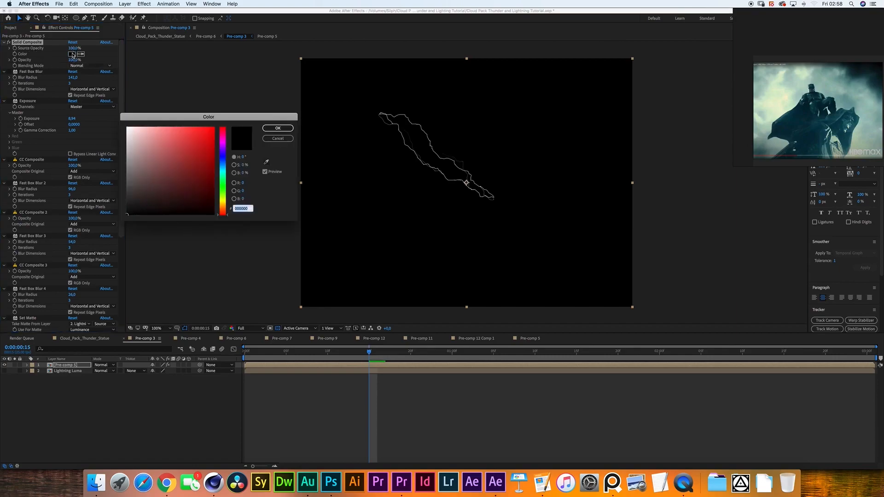
pyautogui.click(275, 128)
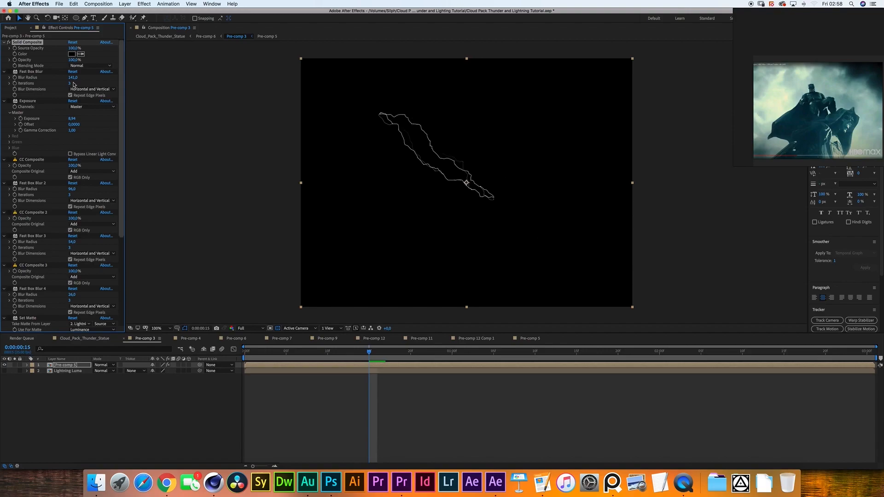
# Step: Re-enable the first Fast Box Blur and Exposure effects on the Pre-comp 5 layer
pyautogui.click(8, 72)
pyautogui.click(26, 72)
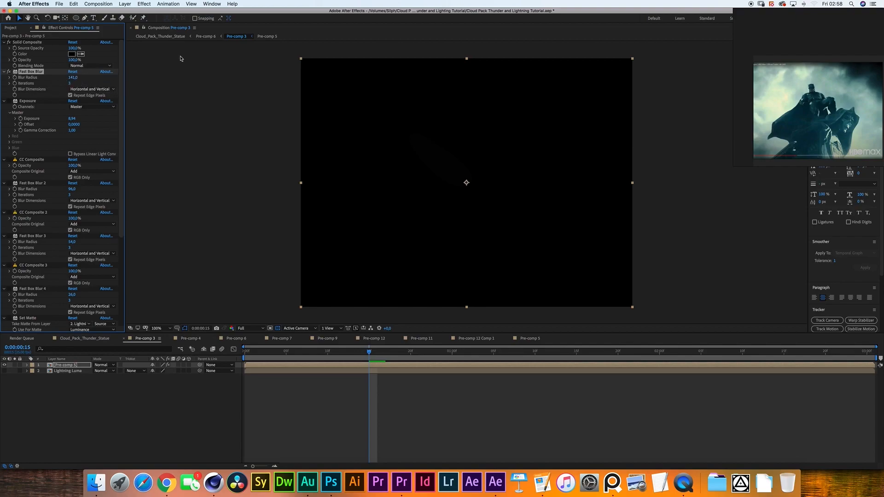
pyautogui.click(8, 101)
pyautogui.click(24, 102)
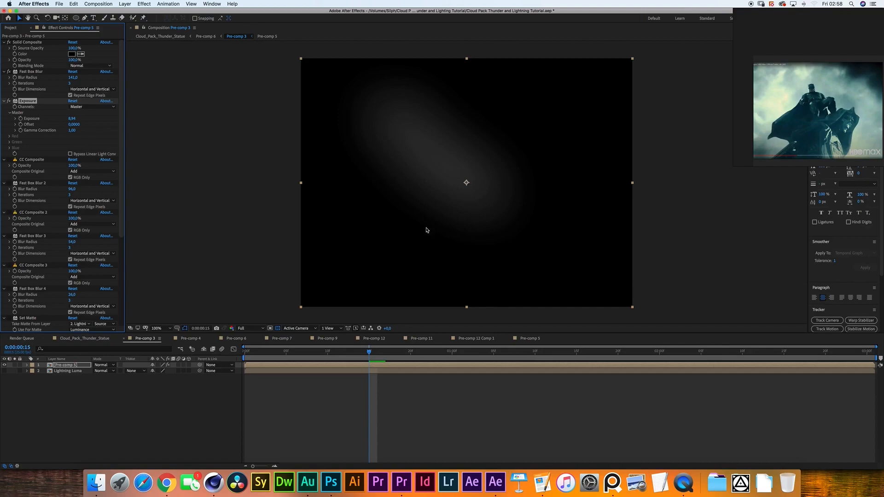
# Step: Re-enable the three CC Composite effects and Fast Box Blur 2, 3 and 4 on the Pre-comp 5 layer
pyautogui.click(21, 161)
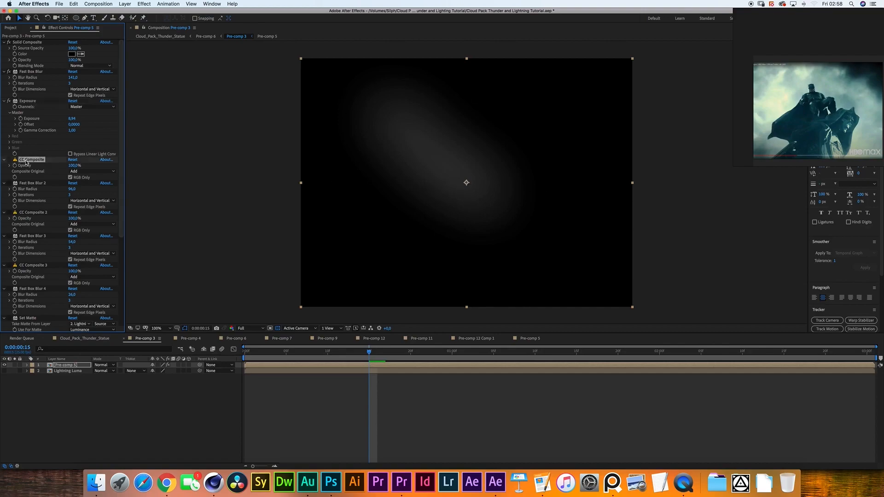
pyautogui.click(9, 160)
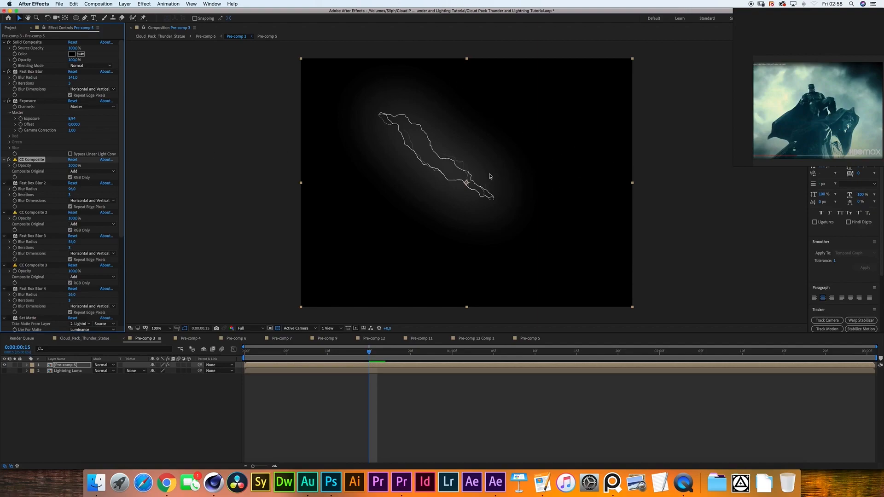
pyautogui.click(10, 184)
pyautogui.click(9, 212)
pyautogui.click(9, 236)
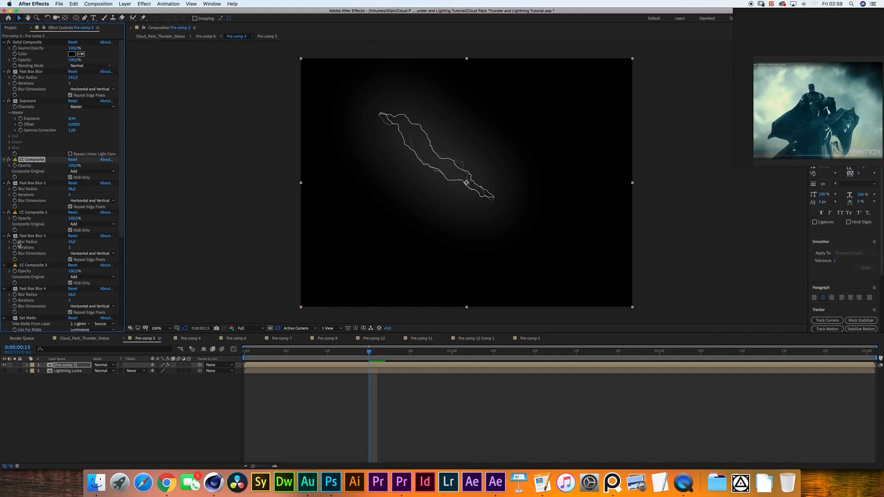
pyautogui.click(8, 266)
pyautogui.moveTo(122, 230); pyautogui.dragTo(123, 258)
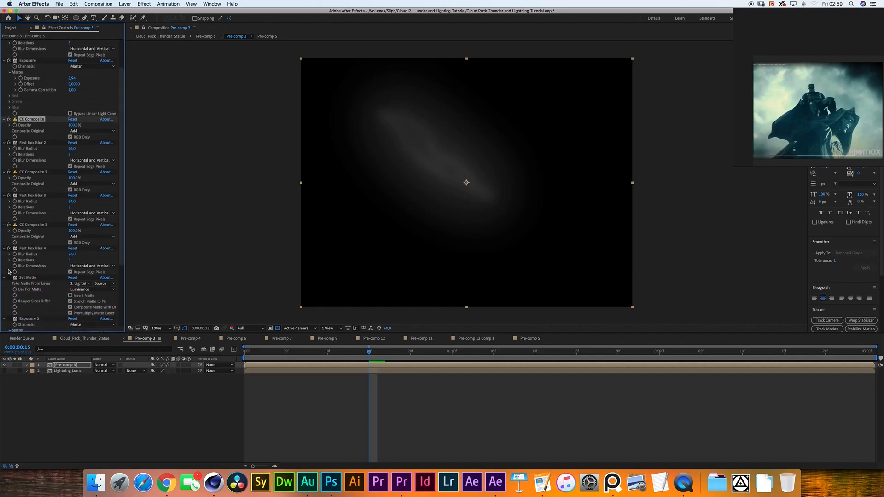
# Step: Re-enable Set Matte on the Pre-comp 5 layer, keeping Lightning Luma as matte layer and Luminance as channel, and hide the transparency grid
pyautogui.scroll(-4, 2, 279)
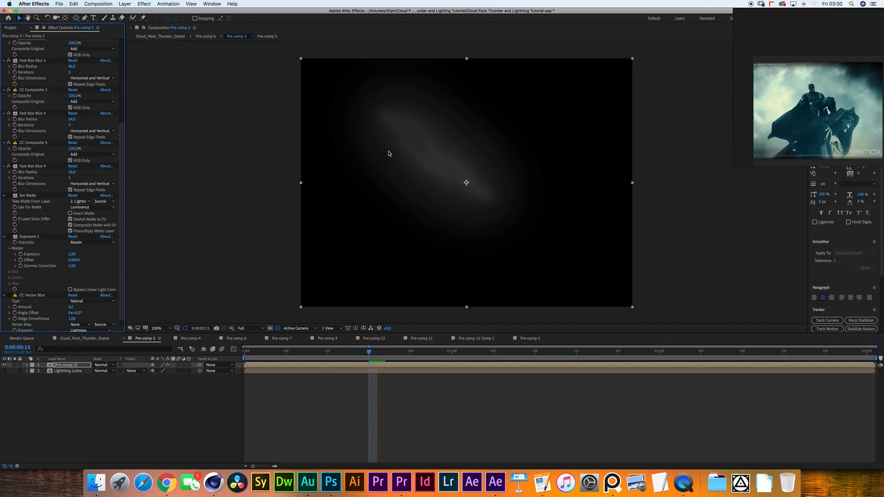
pyautogui.click(28, 196)
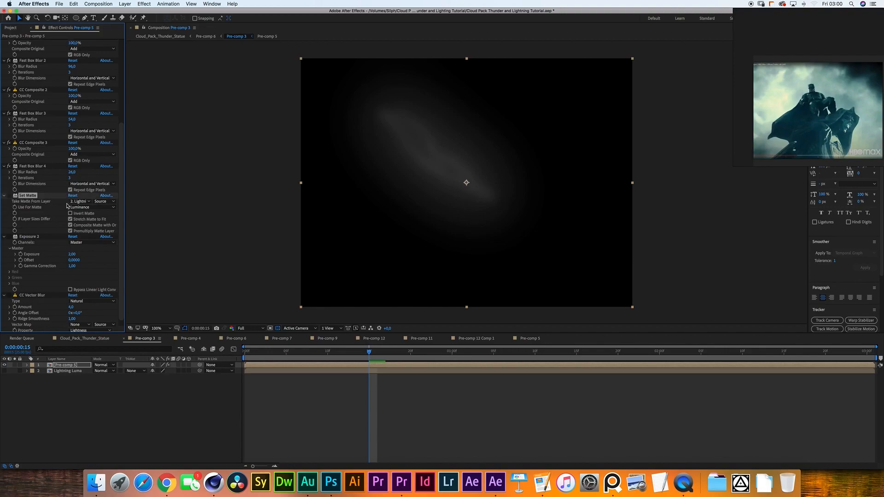
pyautogui.click(83, 202)
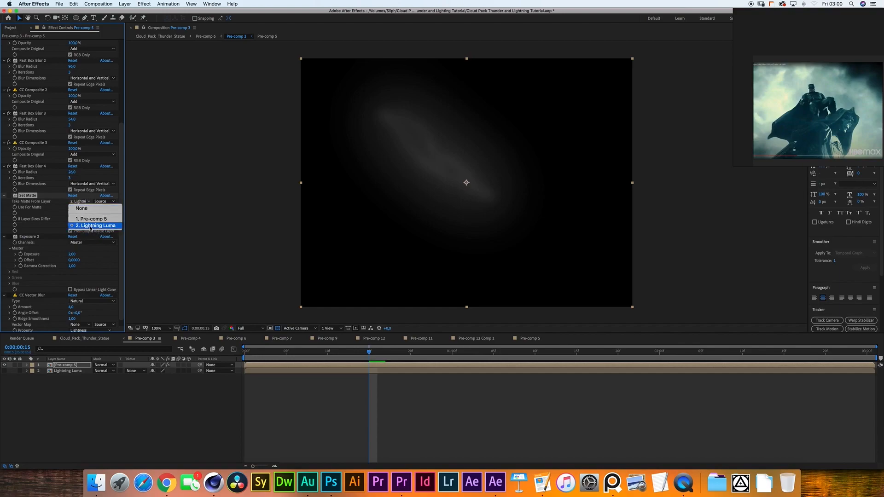
pyautogui.click(59, 214)
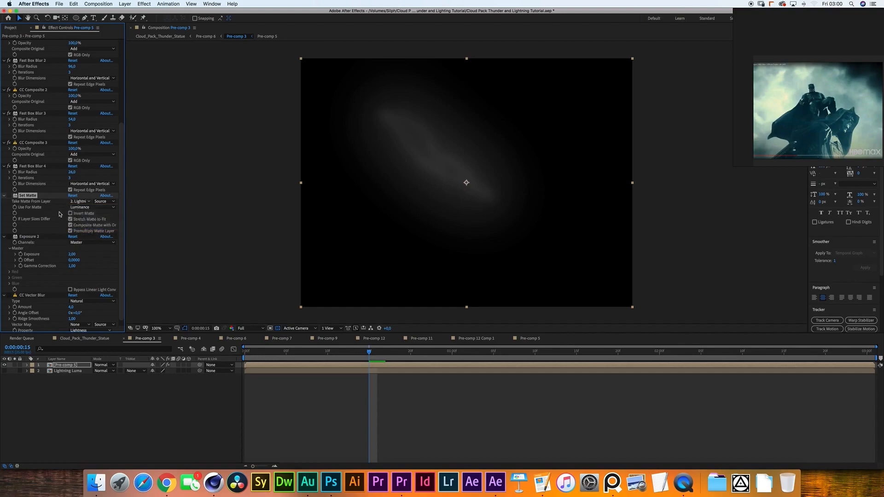
pyautogui.click(82, 208)
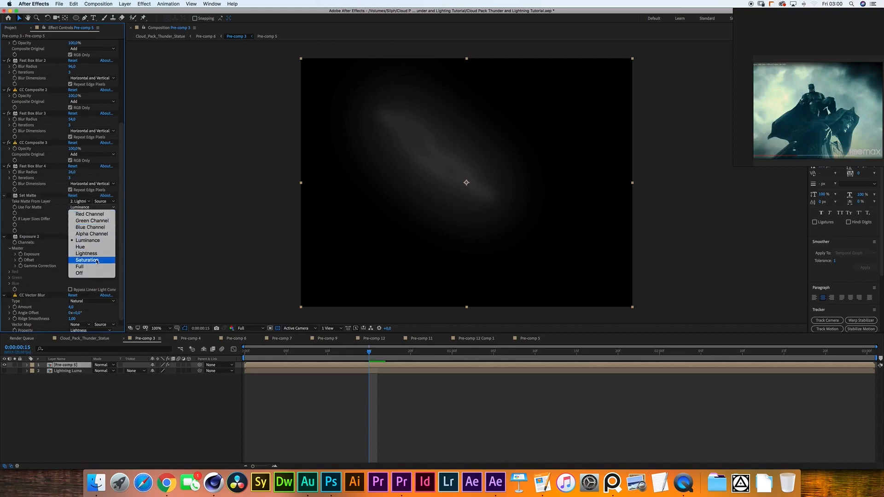
pyautogui.click(58, 210)
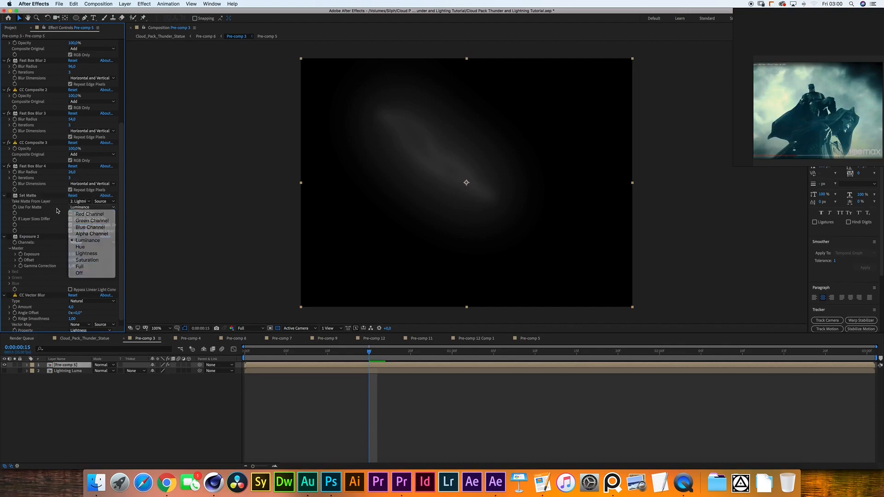
pyautogui.click(9, 196)
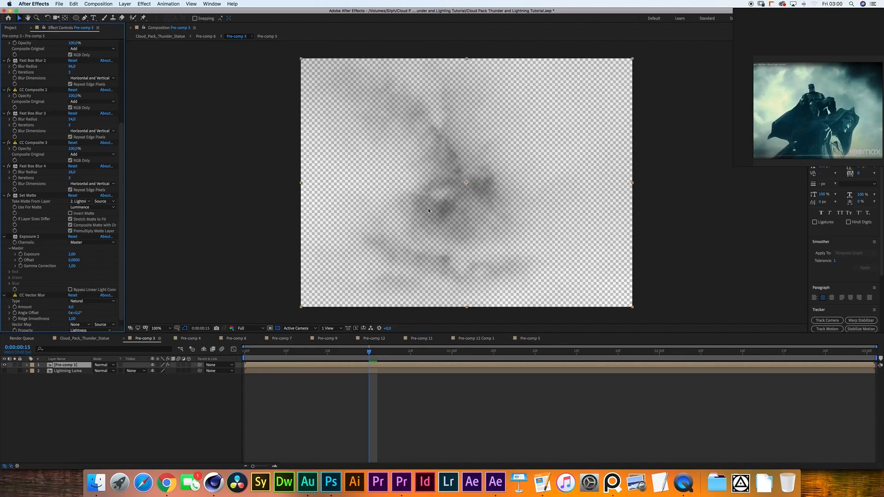
pyautogui.click(277, 328)
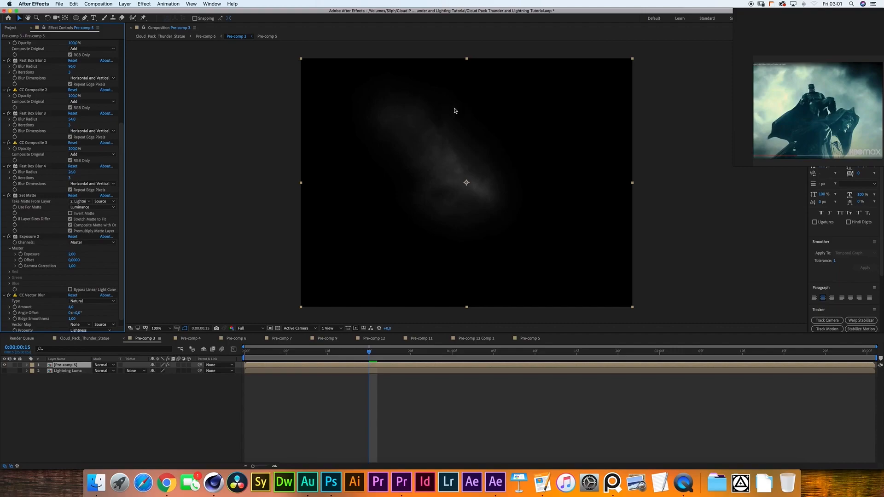
# Step: Open Pre-comp 7 and examine the Pre-comp 5 layer's blur, exposure, composite and matte effects
pyautogui.click(237, 338)
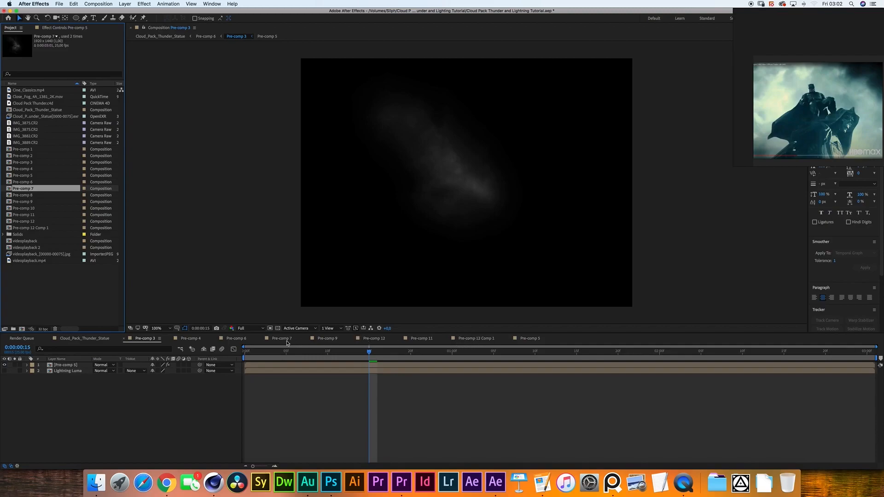
pyautogui.moveTo(288, 343); pyautogui.dragTo(290, 343)
pyautogui.click(303, 340)
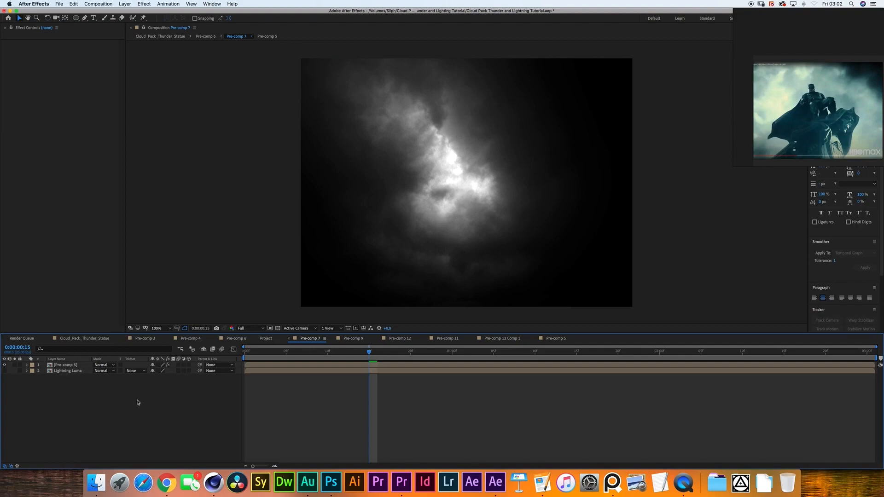
pyautogui.click(73, 366)
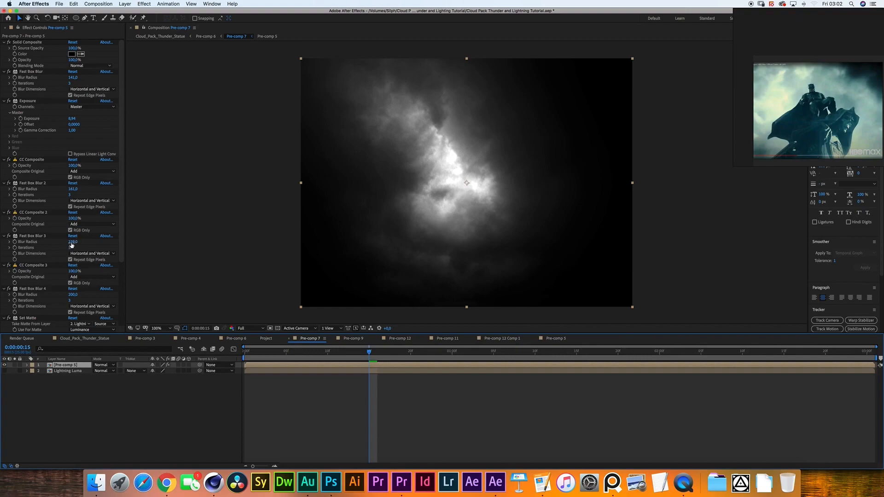
pyautogui.scroll(-3, 74, 258)
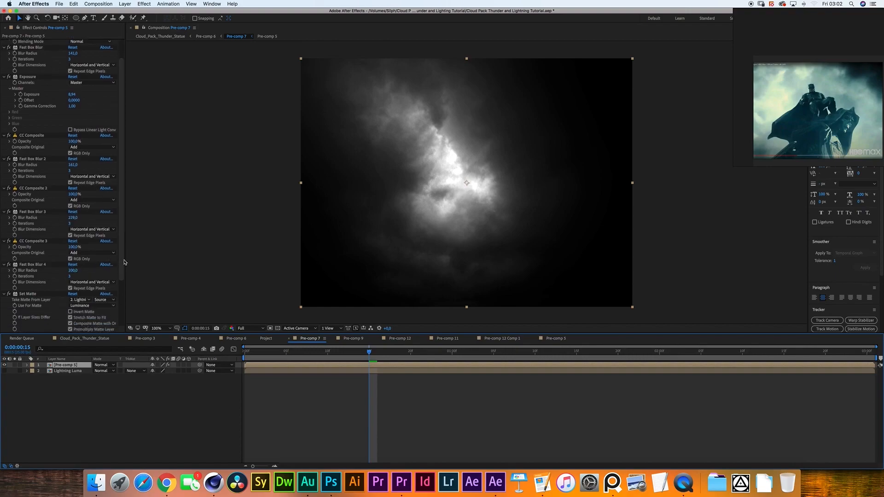
pyautogui.scroll(-5, 75, 270)
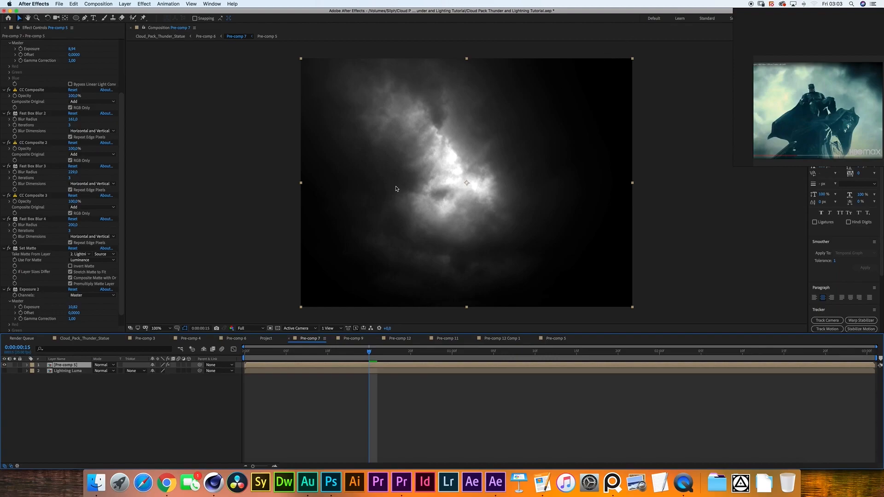
# Step: Go back to Pre-comp 6 and repeatedly toggle the Pre-comp 7 layer's solo state to compare the shot with and without its lightning glow
pyautogui.click(235, 339)
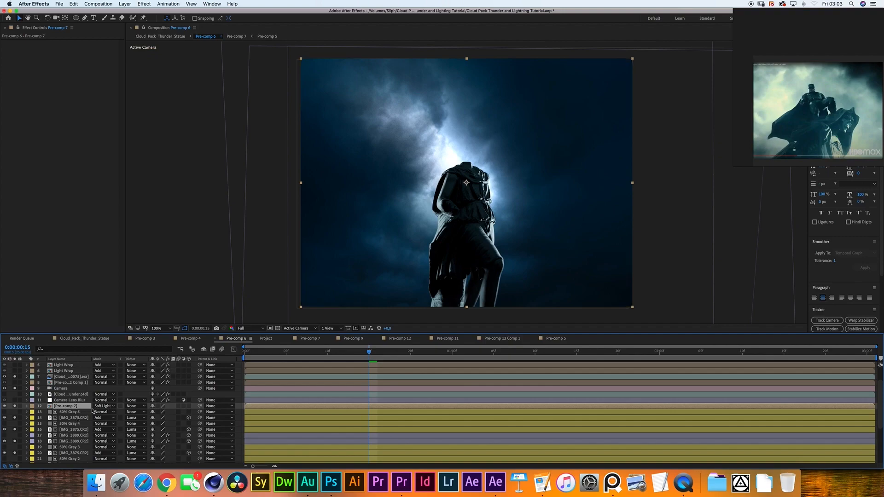
pyautogui.click(13, 408)
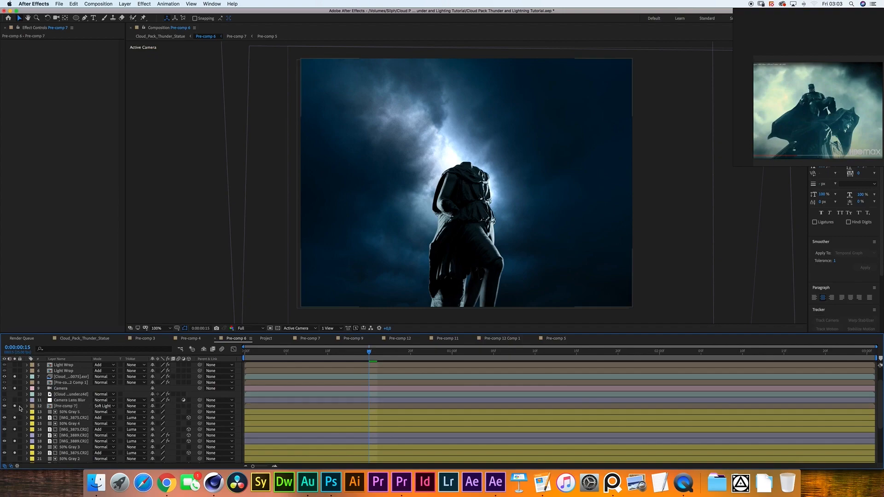
pyautogui.click(15, 407)
pyautogui.click(16, 407)
pyautogui.click(15, 407)
pyautogui.click(15, 407)
pyautogui.click(16, 407)
pyautogui.click(15, 407)
pyautogui.click(15, 407)
pyautogui.click(16, 407)
pyautogui.click(16, 407)
pyautogui.click(15, 407)
# Step: Inspect the Camera Lens Blur layer's effect settings, including the iris aspect ratio, without changing them
pyautogui.click(69, 400)
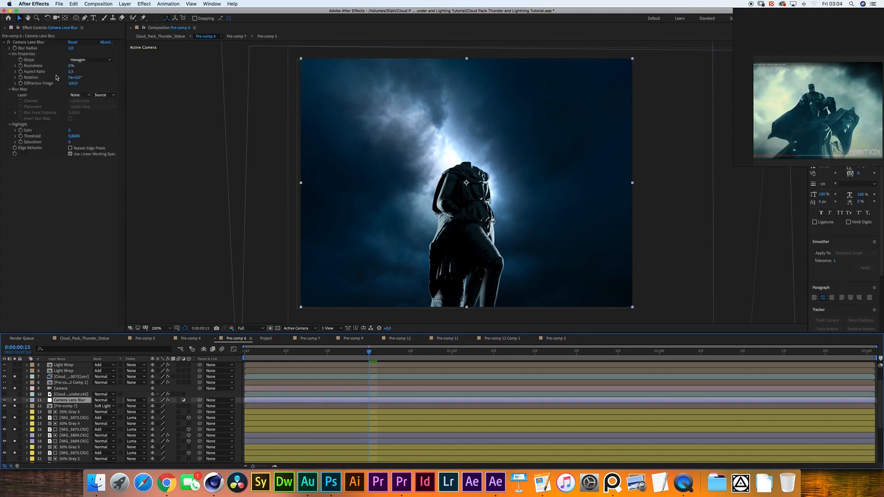
pyautogui.click(71, 72)
pyautogui.click(104, 78)
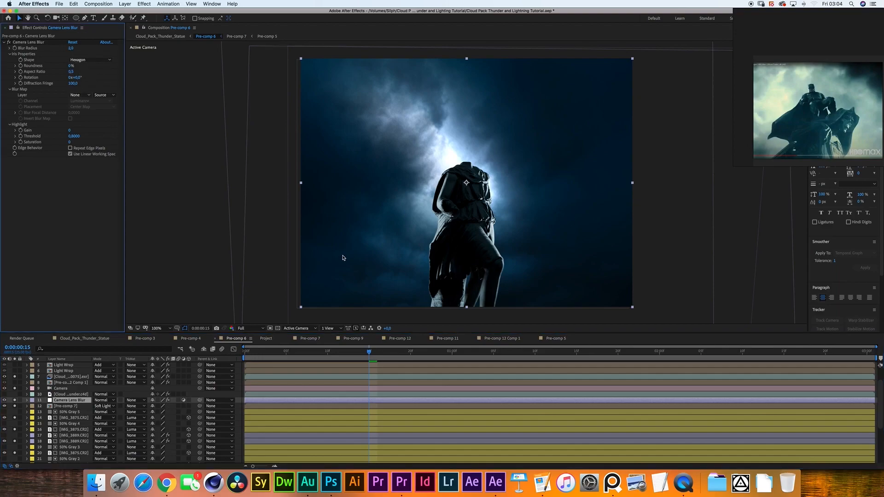
# Step: Open the lowest Light Wrap layer's pre-comp and check the track matte options of its lower statue layer, keeping Alpha Inverted Matte
pyautogui.scroll(2, 45, 391)
pyautogui.click(46, 394)
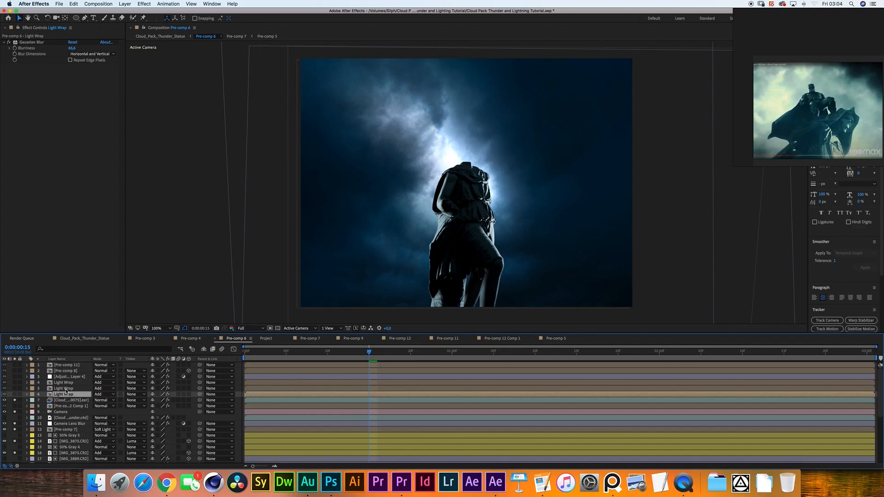
pyautogui.click(467, 232)
pyautogui.doubleClick(65, 399)
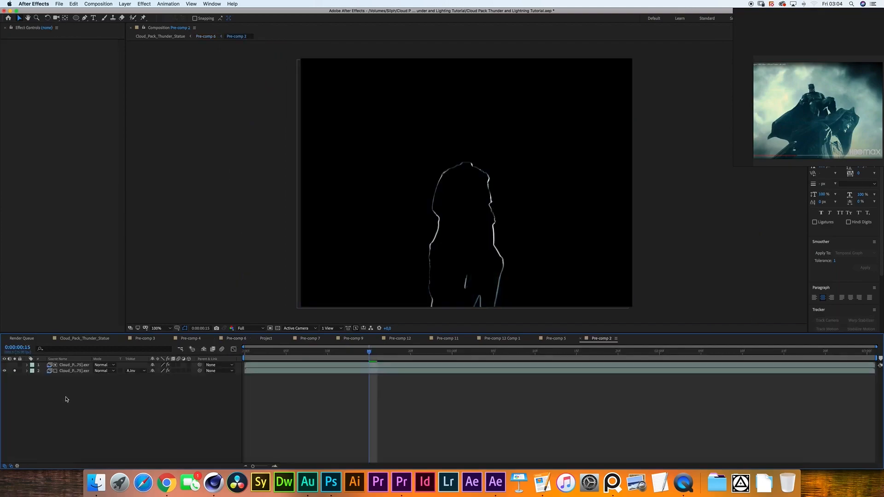
pyautogui.click(68, 371)
pyautogui.click(79, 387)
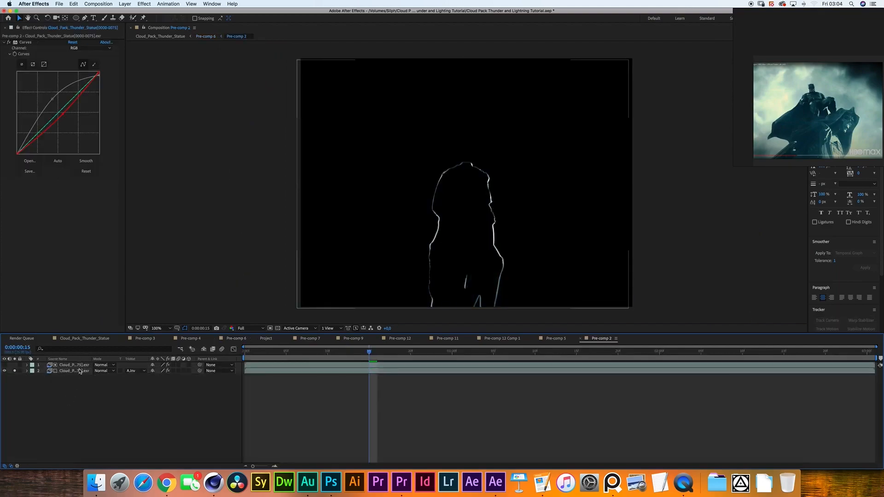
pyautogui.click(82, 371)
pyautogui.click(132, 371)
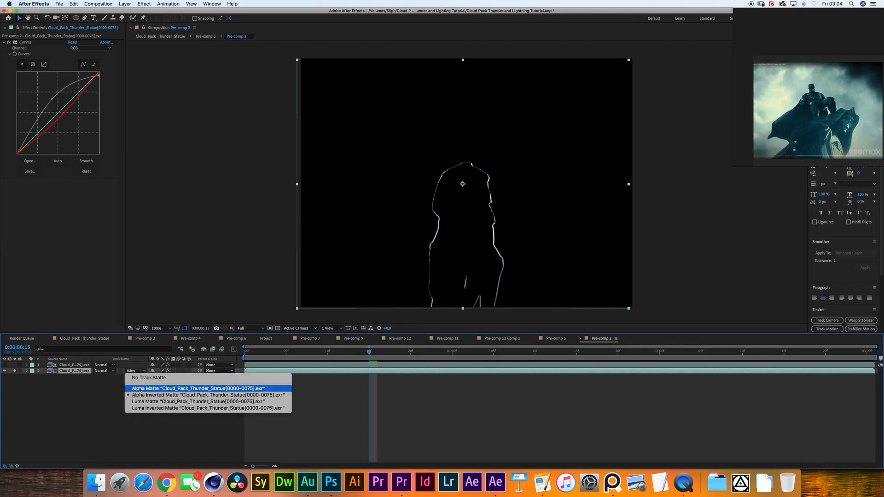
pyautogui.click(87, 403)
# Step: Select the upper statue layer in Pre-comp 2 and inspect its Simple Choker effect and Choke Matte setting
pyautogui.click(78, 366)
pyautogui.click(83, 386)
pyautogui.click(65, 365)
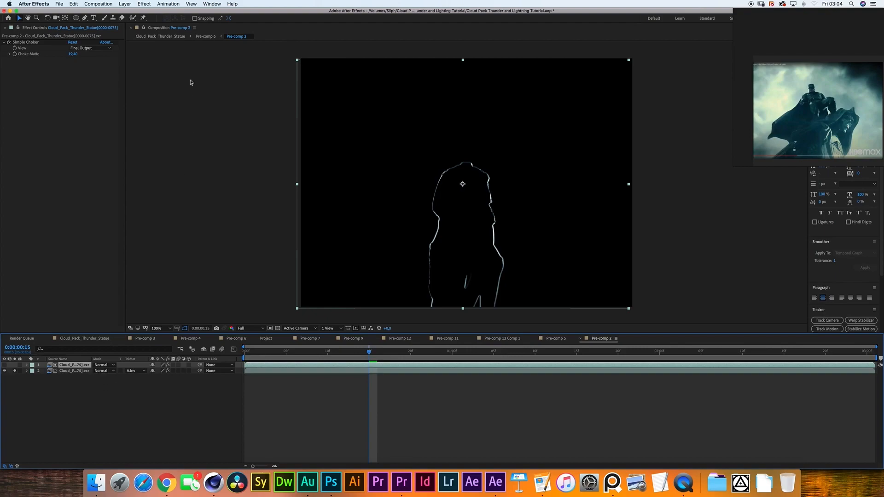
pyautogui.click(33, 43)
pyautogui.moveTo(80, 55); pyautogui.dragTo(483, 104)
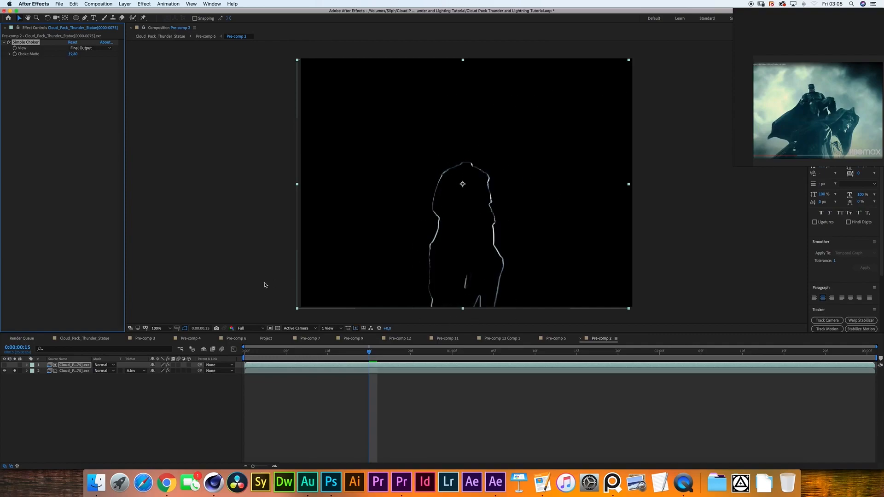
# Step: Return to Pre-comp 6, reveal the lowest Light Wrap layer's opacity, and solo all three Light Wrap layers
pyautogui.click(237, 339)
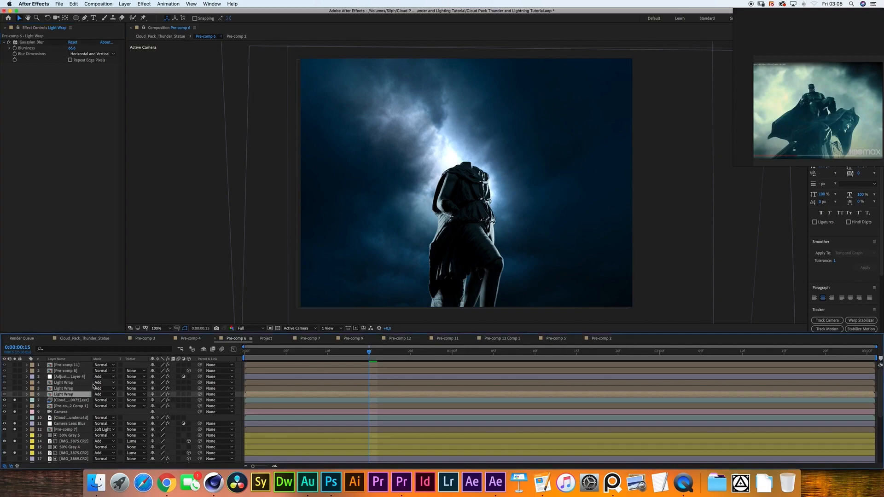
pyautogui.press('t')
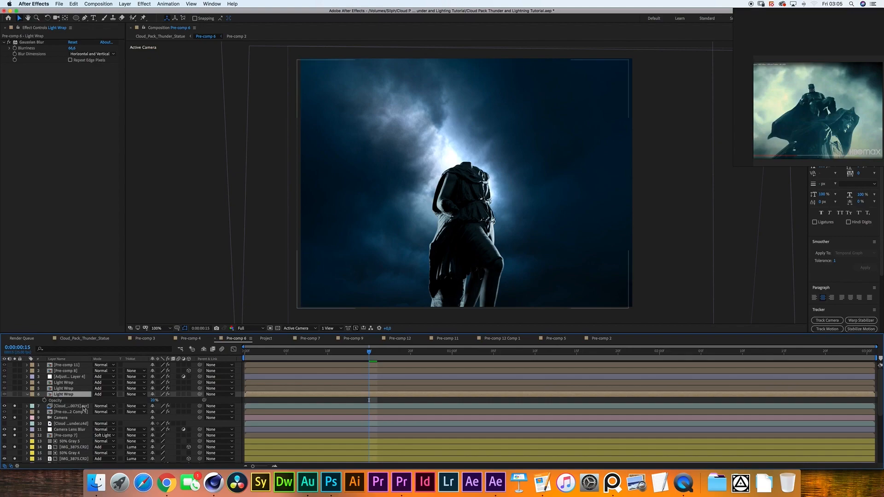
pyautogui.moveTo(15, 395); pyautogui.dragTo(16, 382)
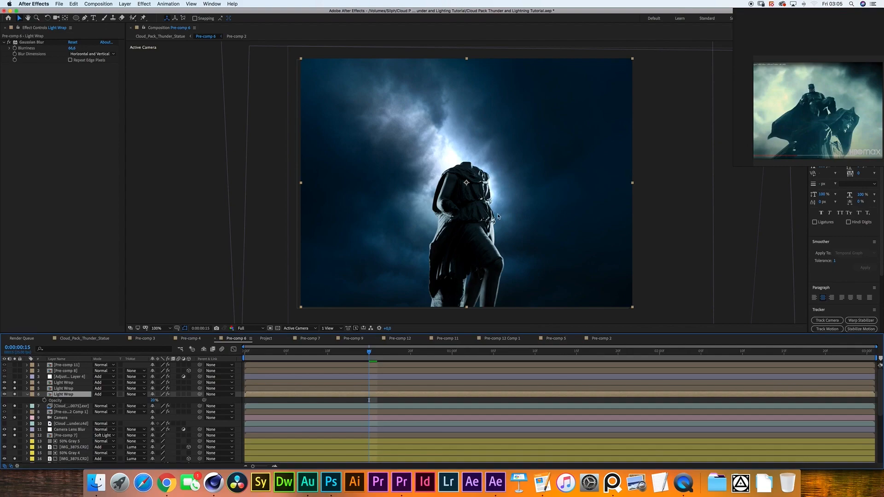
# Step: Solo Adjustment Layer 4 to add its blurred glow, and move the floating reference window to reveal the second statue frame
pyautogui.click(495, 289)
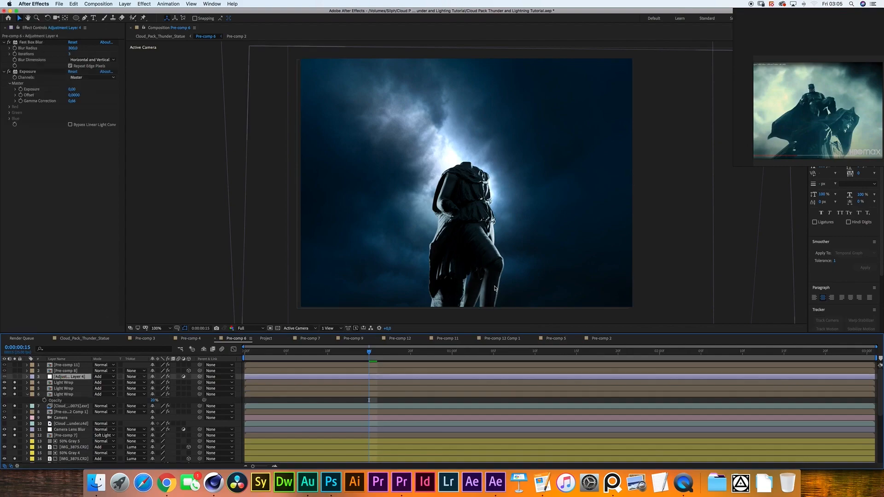
pyautogui.click(14, 377)
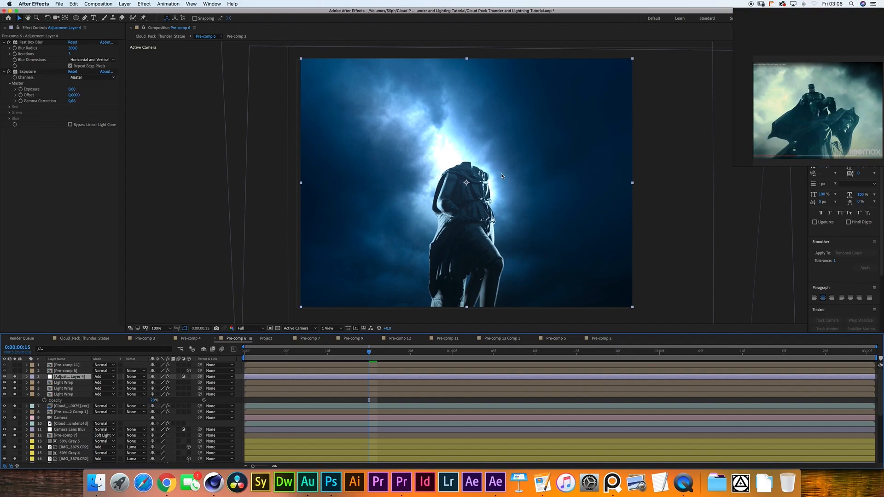
pyautogui.moveTo(814, 23); pyautogui.dragTo(683, 37)
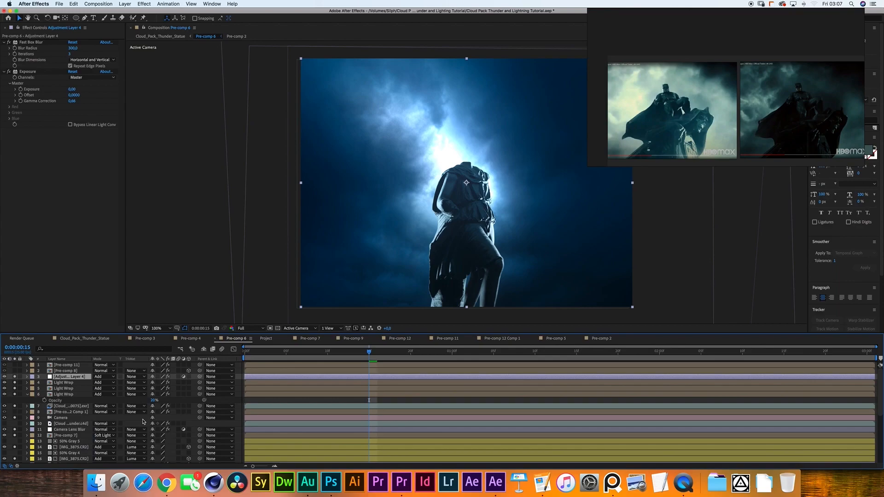
pyautogui.press('t')
pyautogui.press('t')
# Step: Open Pre-comp 8 to examine its two Close_Fog layers and their Luma track matte, and return to Pre-comp 6
pyautogui.click(69, 370)
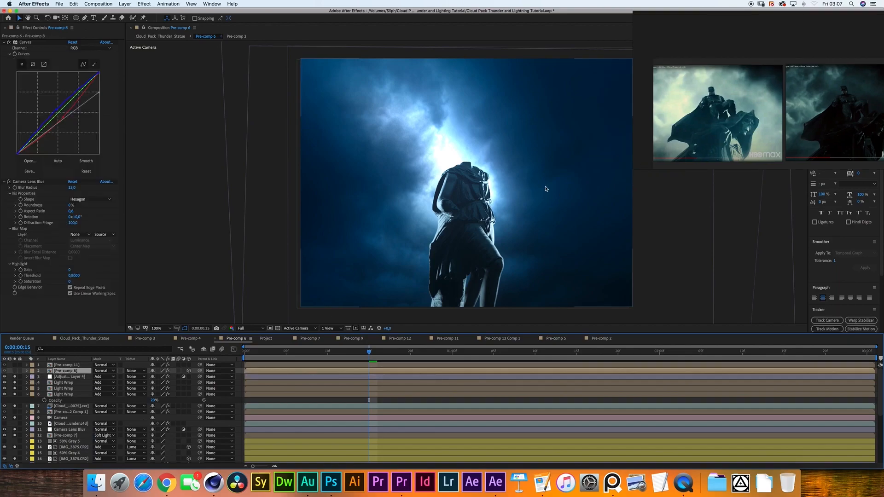
pyautogui.doubleClick(65, 371)
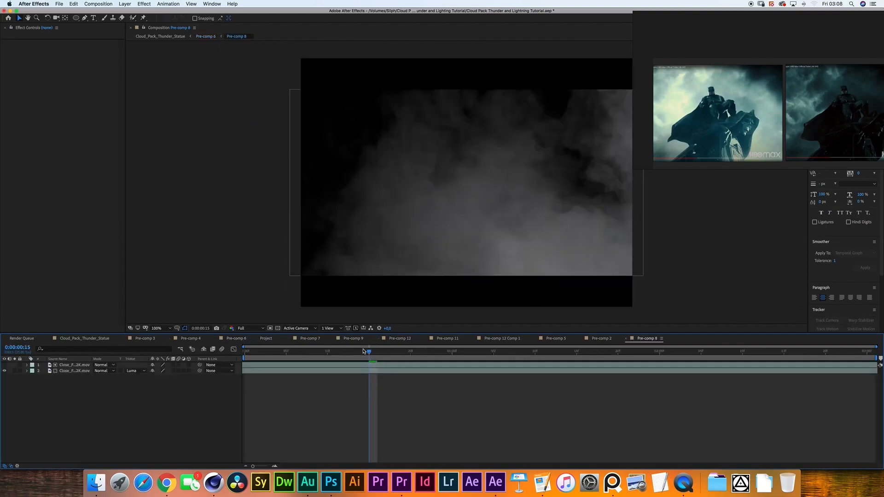
pyautogui.moveTo(368, 352)
pyautogui.mouseDown()
pyautogui.moveTo(882, 354)
pyautogui.moveTo(378, 351)
pyautogui.mouseUp()
pyautogui.press('pageup')
pyautogui.click(71, 371)
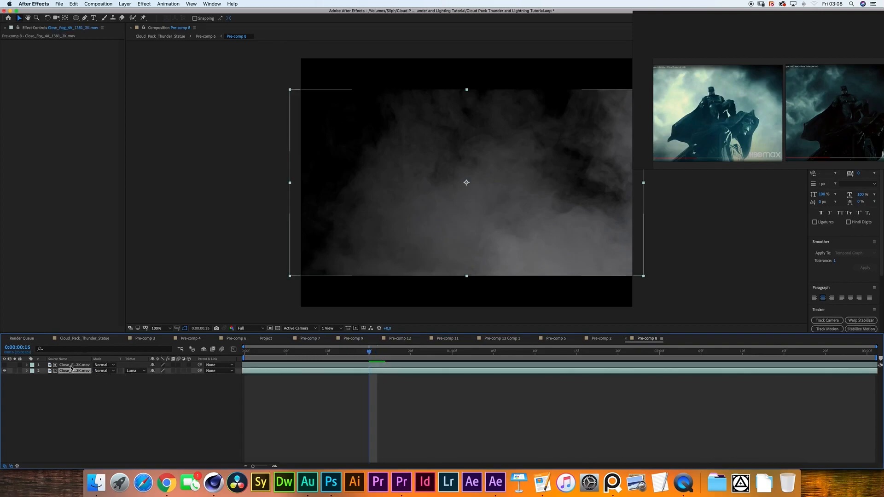
pyautogui.click(135, 371)
pyautogui.click(78, 395)
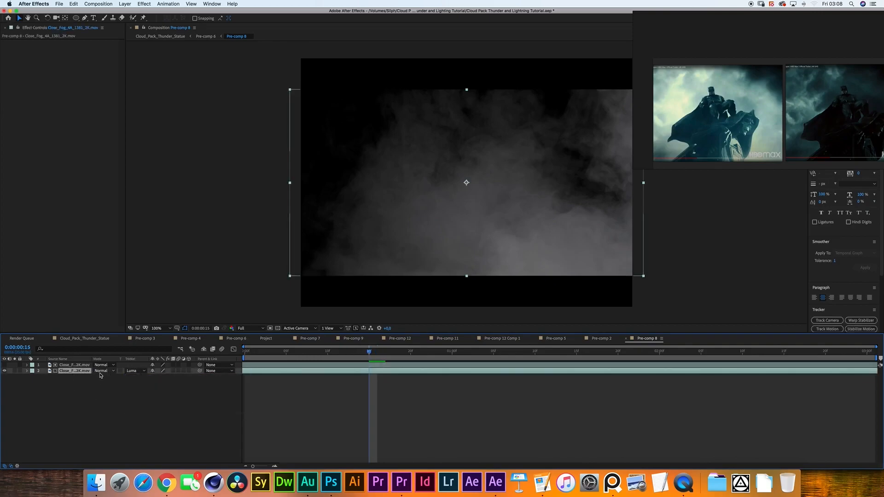
pyautogui.click(278, 328)
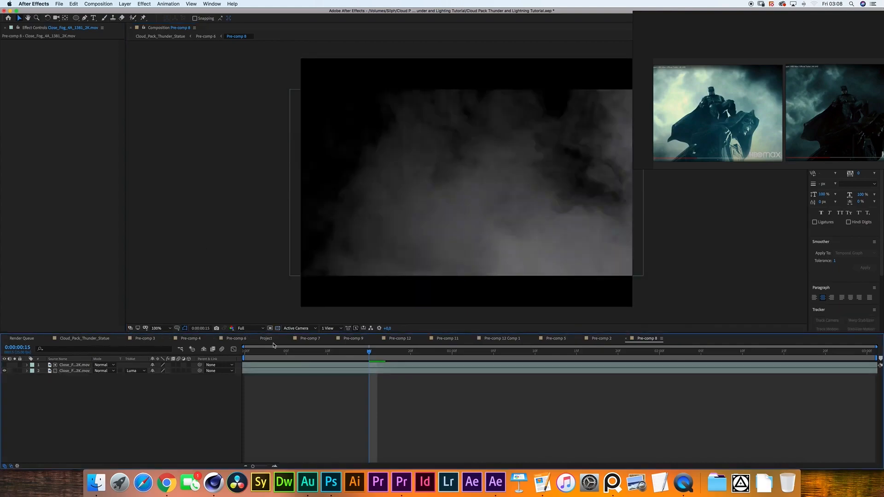
pyautogui.click(241, 340)
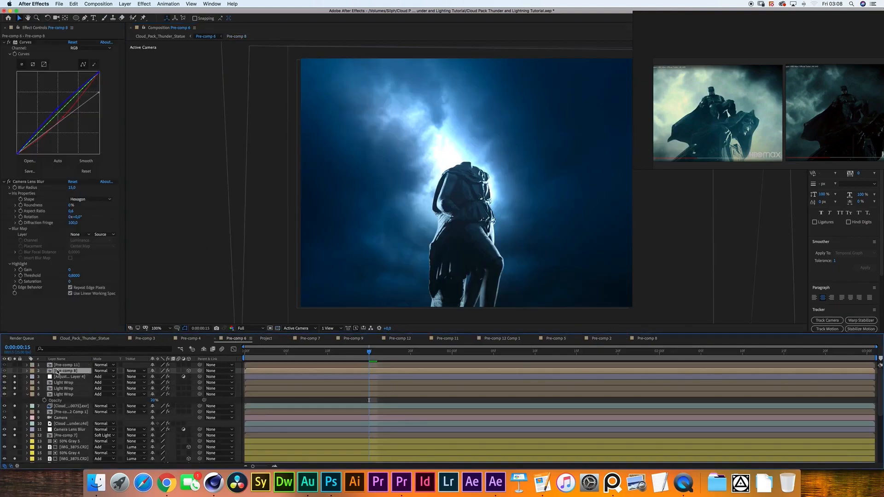
# Step: Solo the Pre-comp 8 fog layer and set its Camera Lens Blur aspect ratio to 0,5
pyautogui.click(15, 371)
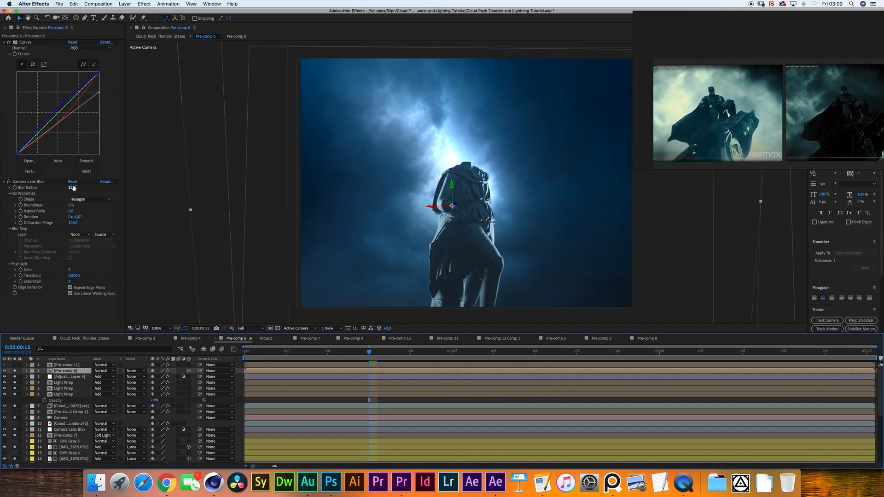
pyautogui.click(73, 214)
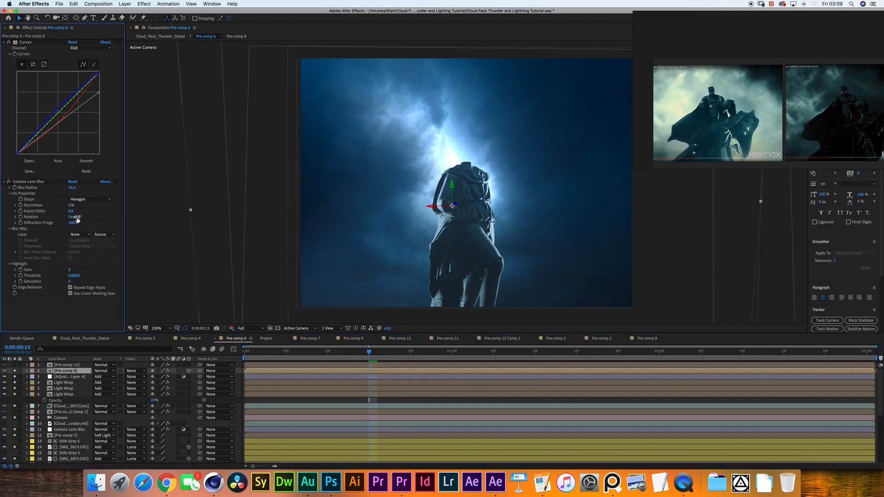
pyautogui.click(72, 211)
pyautogui.write(',5')
pyautogui.press('Return')
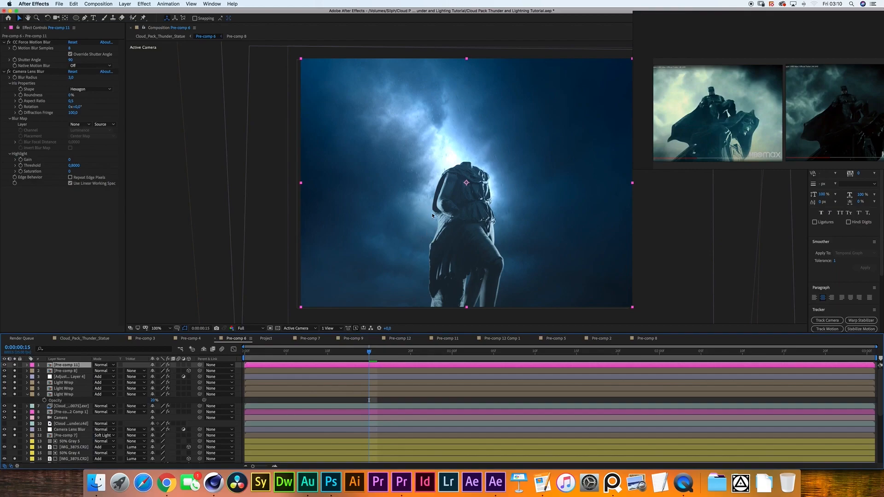
# Step: Open Pre-comp 11 and its nested Pre-comp 10 to examine the duplicated scene layers, and return to Pre-comp 11
pyautogui.doubleClick(83, 365)
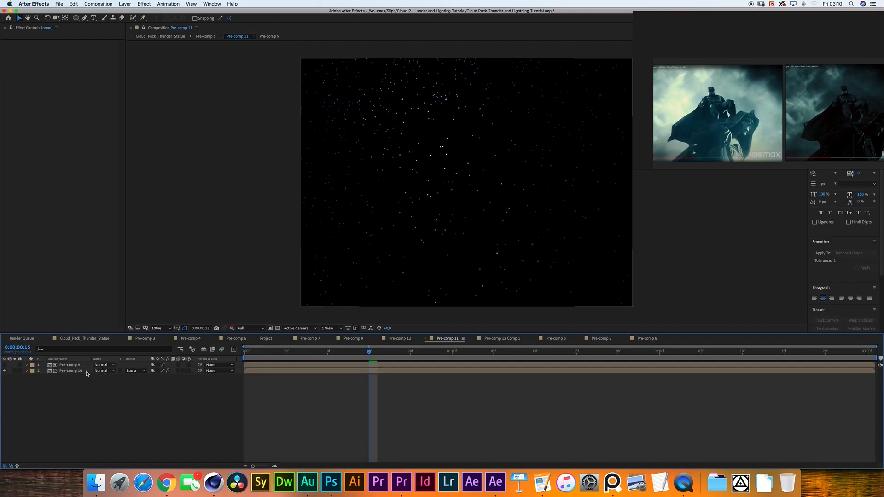
pyautogui.click(77, 371)
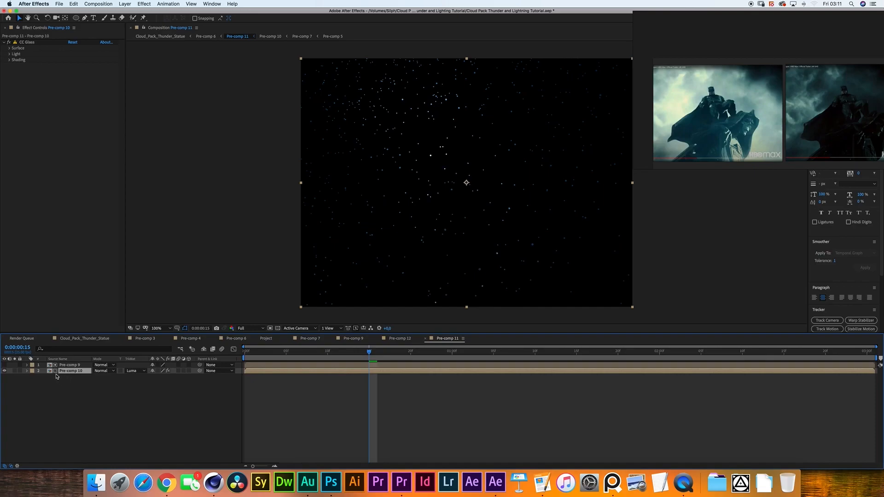
pyautogui.doubleClick(64, 371)
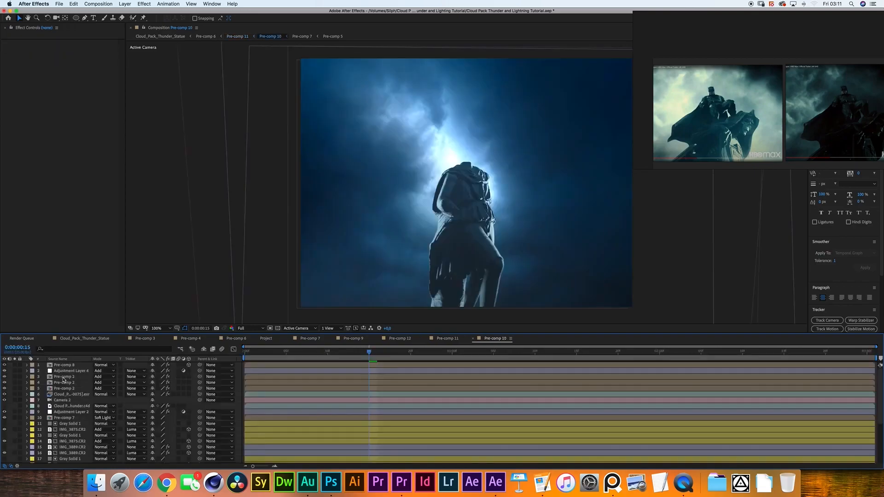
pyautogui.scroll(-3, 75, 425)
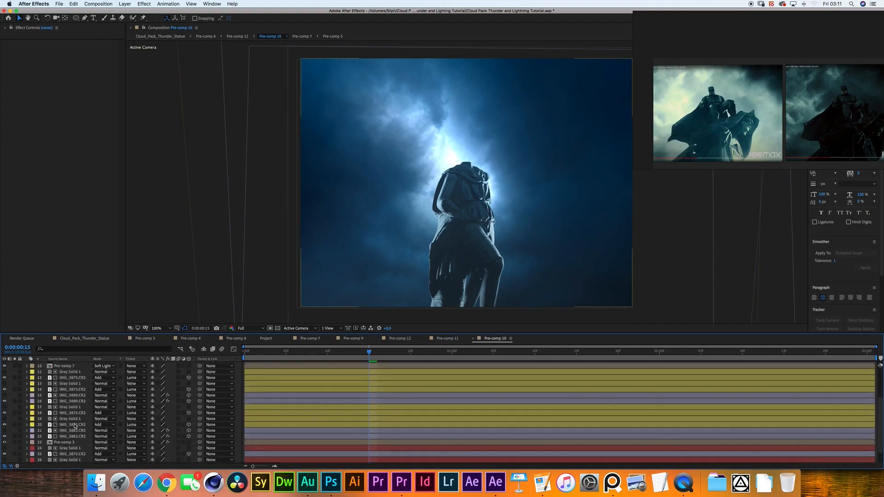
pyautogui.scroll(-5, 77, 438)
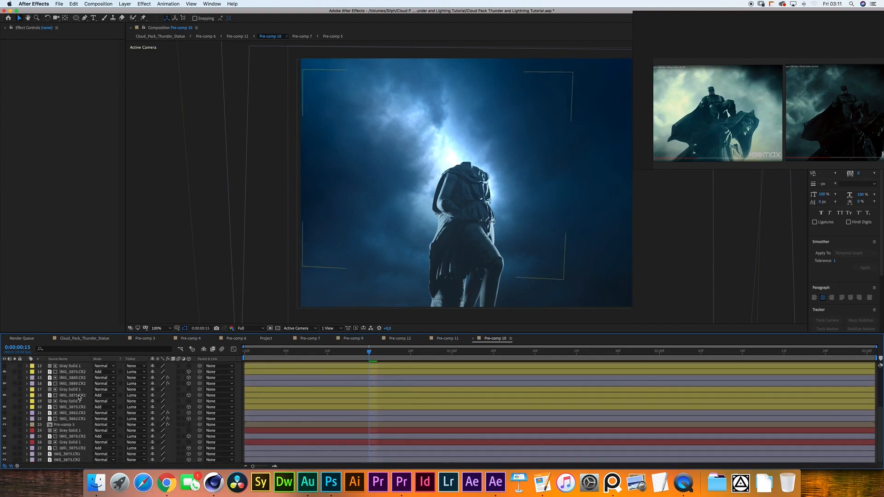
pyautogui.scroll(8, 80, 413)
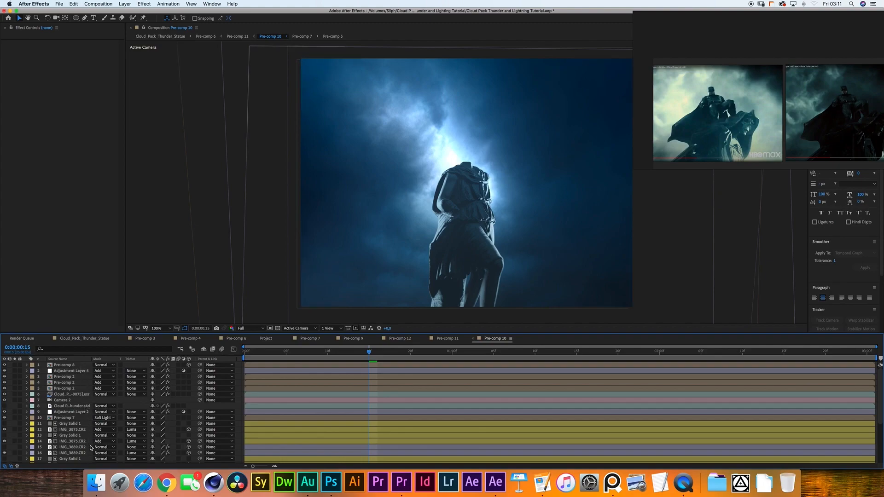
pyautogui.click(444, 339)
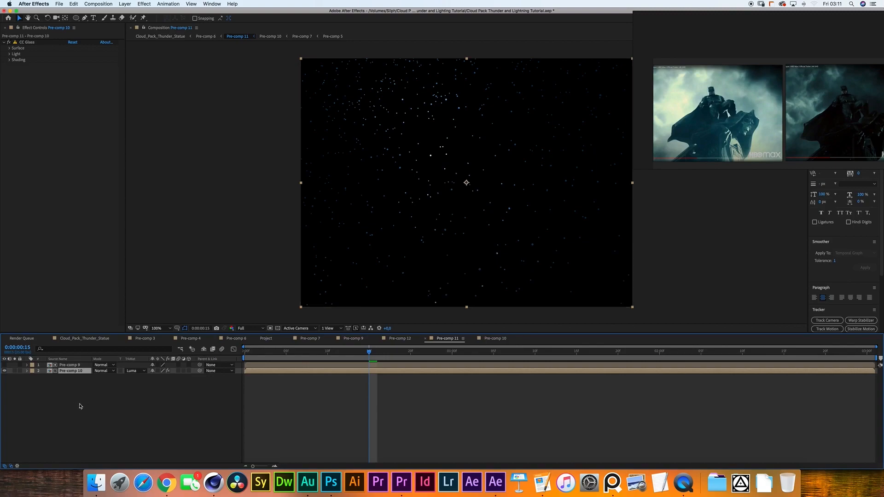
# Step: Expand the Surface settings of Pre-comp 10's CC Glass effect and check which layer is its Bump Map
pyautogui.click(24, 49)
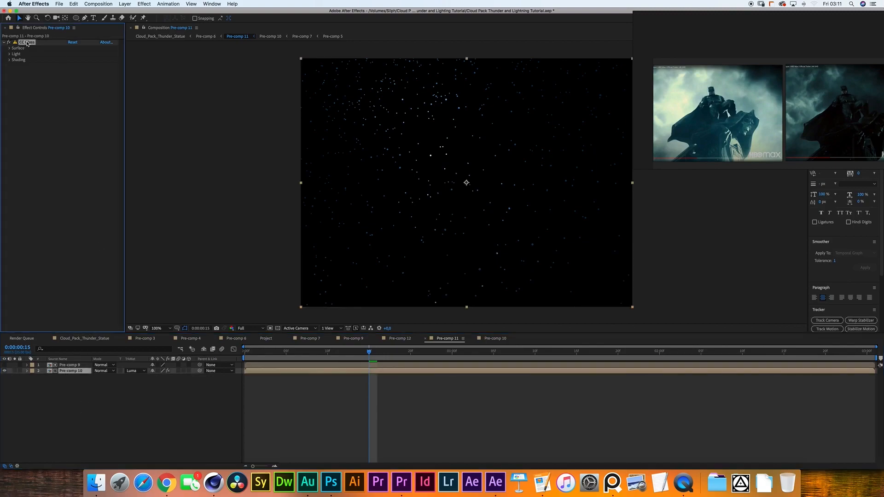
pyautogui.click(10, 49)
pyautogui.click(231, 117)
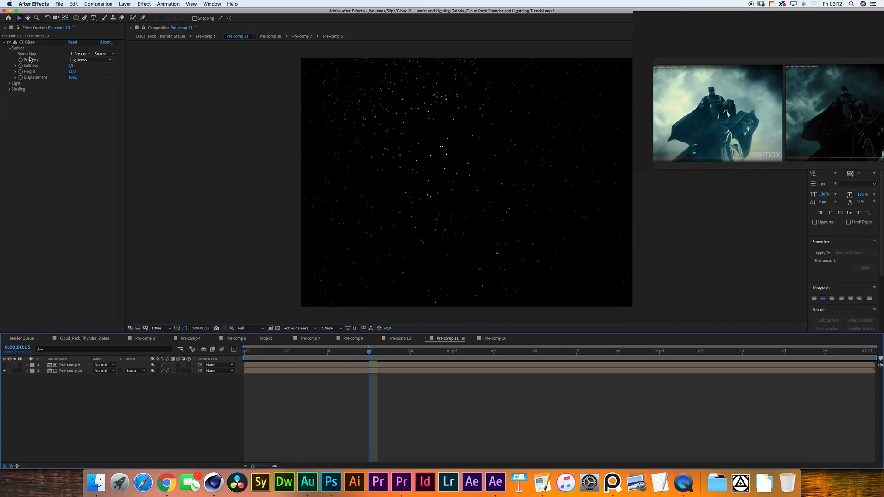
pyautogui.click(77, 54)
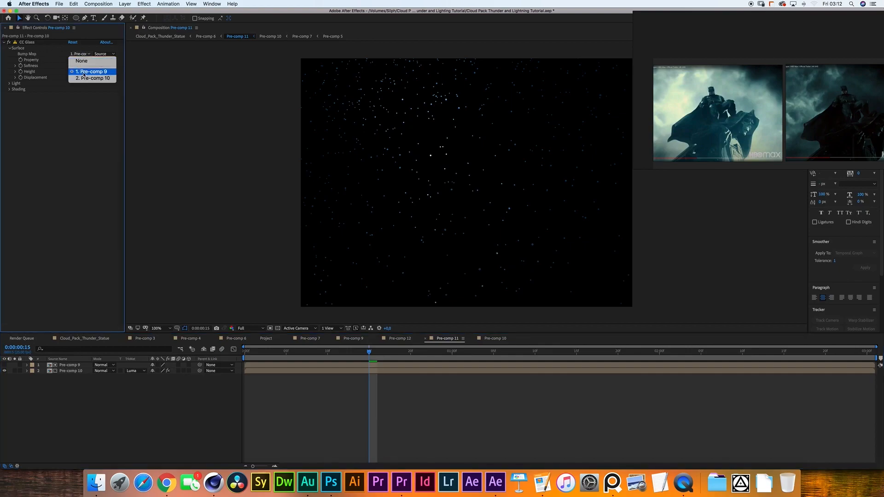
pyautogui.click(88, 134)
pyautogui.click(81, 382)
# Step: Open Pre-comp 9 and inspect its Black Solid 2, Camera 2 and Cinema 4D layers, ending on the solid's Particular effect
pyautogui.doubleClick(76, 365)
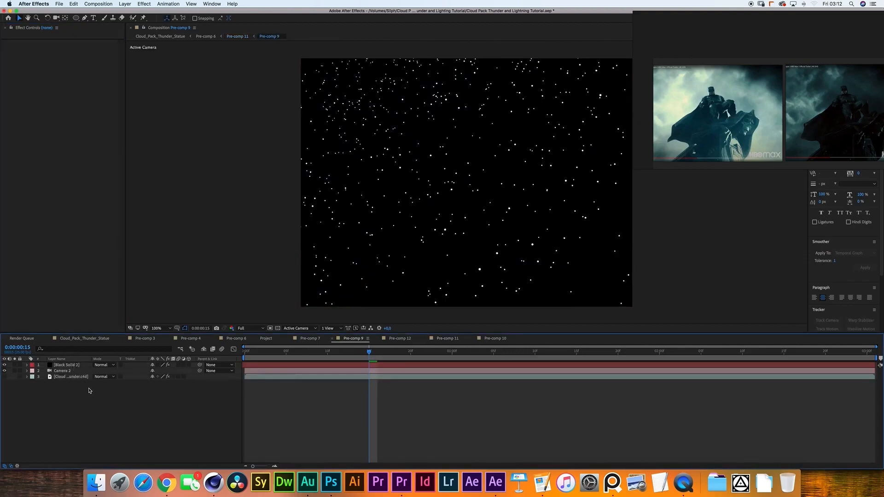
pyautogui.click(66, 365)
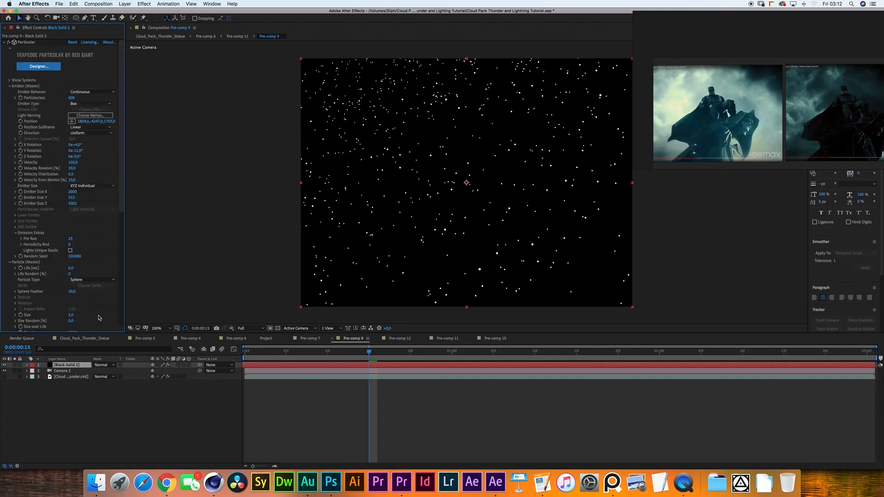
pyautogui.click(68, 371)
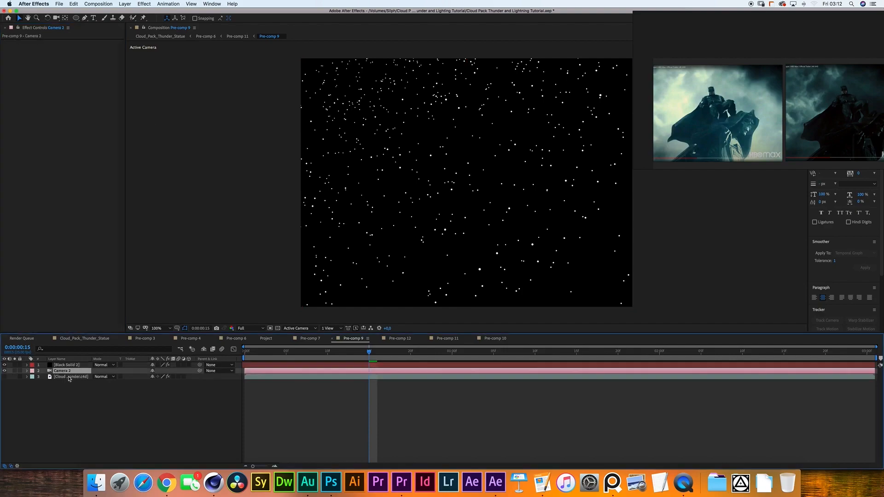
pyautogui.click(70, 377)
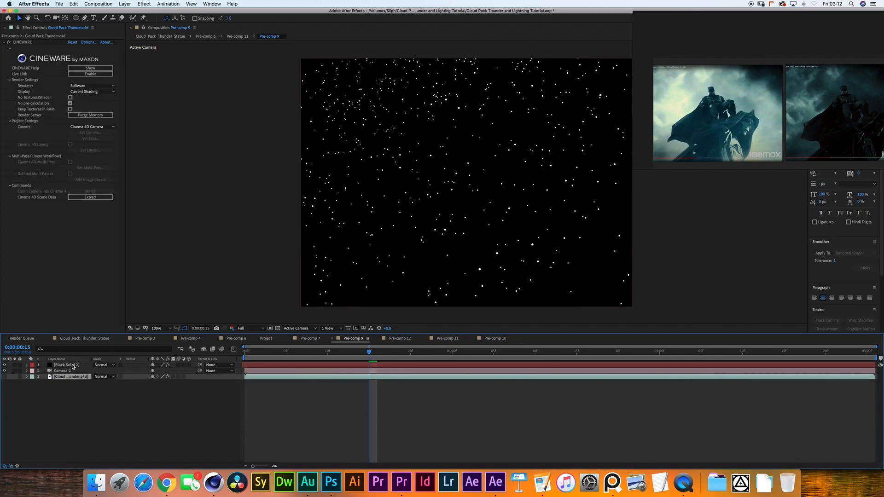
pyautogui.click(75, 366)
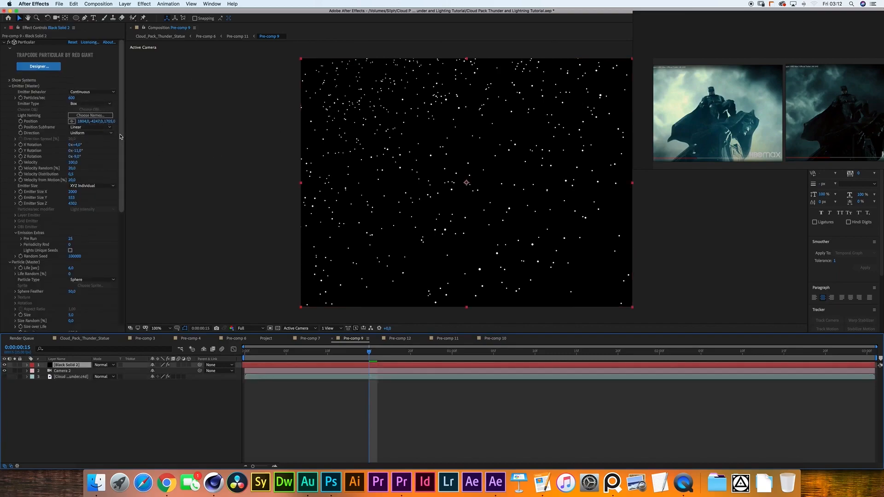
# Step: Examine the Particular emitter, particle and physics settings on Black Solid 2, down to its Exposure effect
pyautogui.moveTo(96, 122); pyautogui.dragTo(122, 108)
pyautogui.press('super+z')
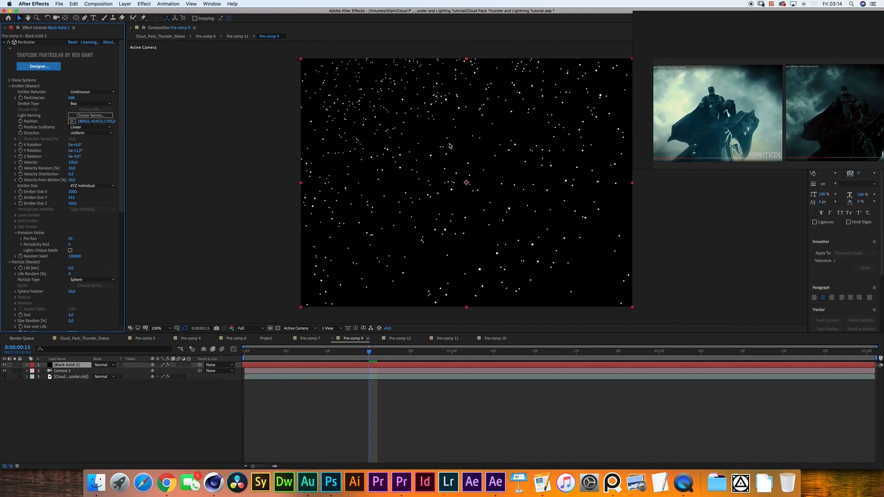
pyautogui.moveTo(122, 195); pyautogui.dragTo(123, 276)
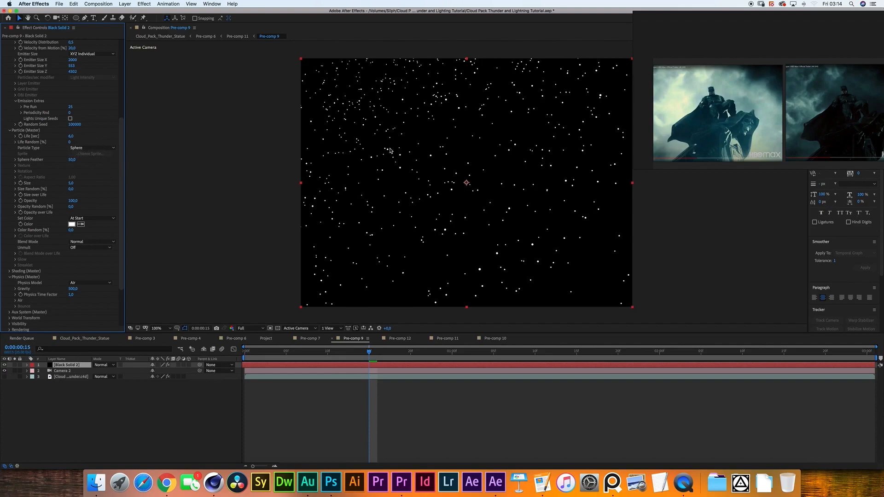
pyautogui.scroll(-1, 122, 202)
pyautogui.moveTo(123, 202); pyautogui.dragTo(123, 234)
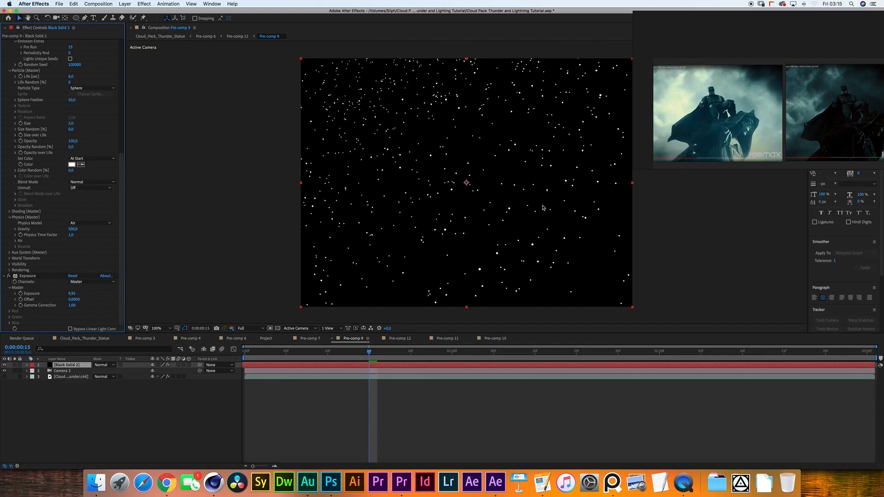
# Step: Return to Pre-comp 11 and inspect Pre-comp 10's Luma track matte and its CC Glass Light and Shading settings
pyautogui.click(448, 338)
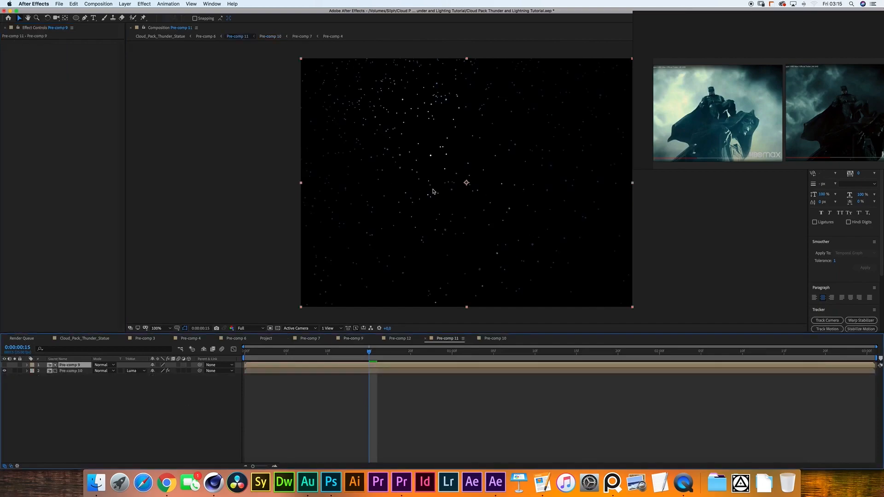
pyautogui.click(69, 371)
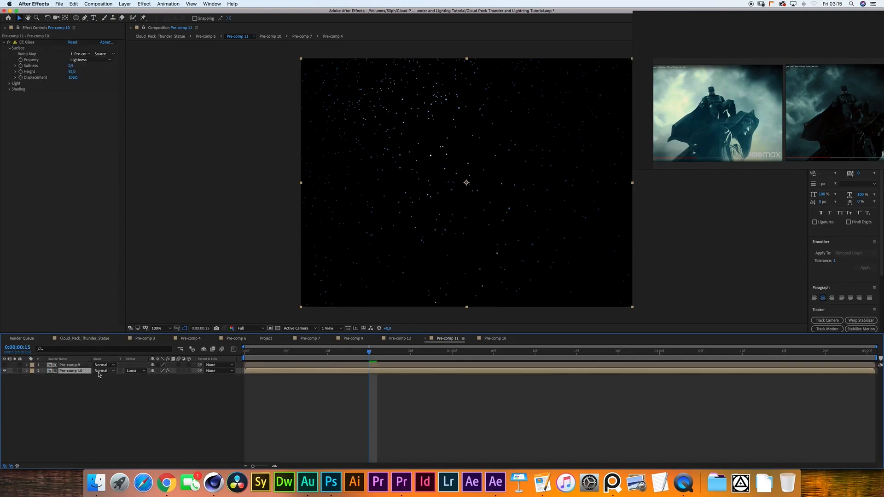
pyautogui.click(136, 371)
pyautogui.click(108, 408)
pyautogui.click(277, 329)
pyautogui.click(277, 329)
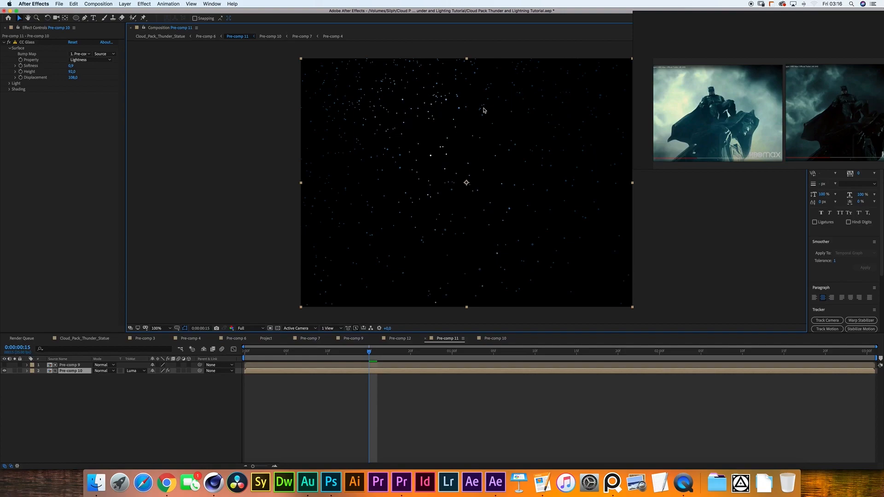
pyautogui.click(9, 83)
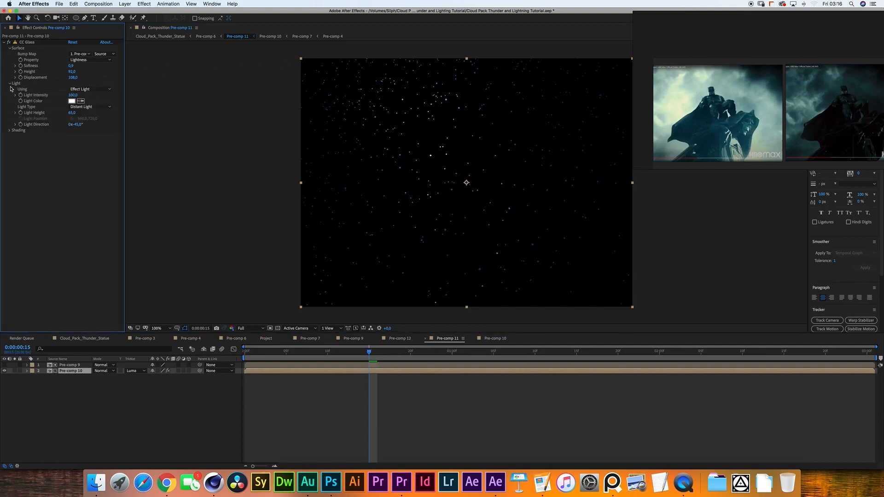
pyautogui.click(9, 130)
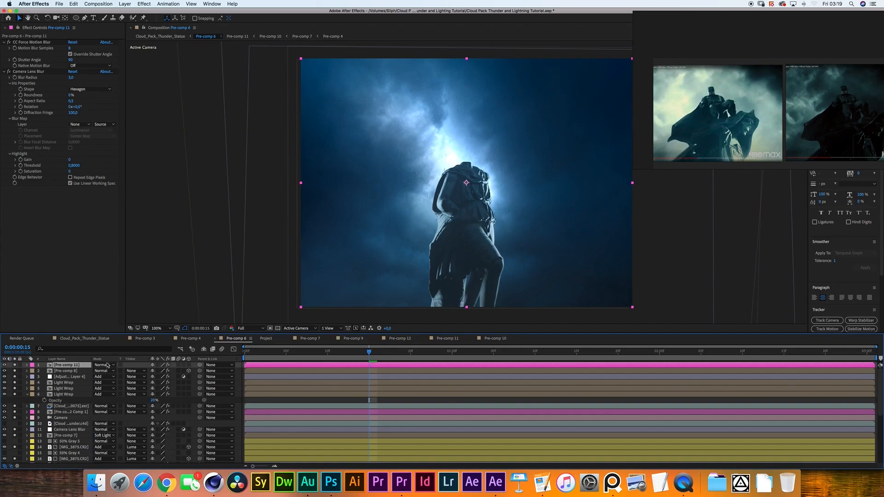
# Step: Open Pre-comp 12 Comp 1 from Pre-comp 6 and inspect Pre-comp 12's Particular solid and Pre-comp 10's CC Glass effect
pyautogui.click(59, 412)
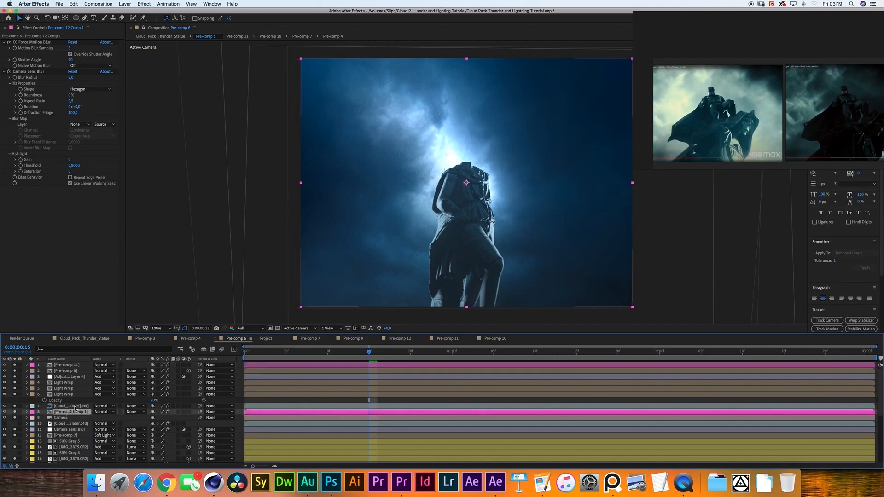
pyautogui.doubleClick(79, 412)
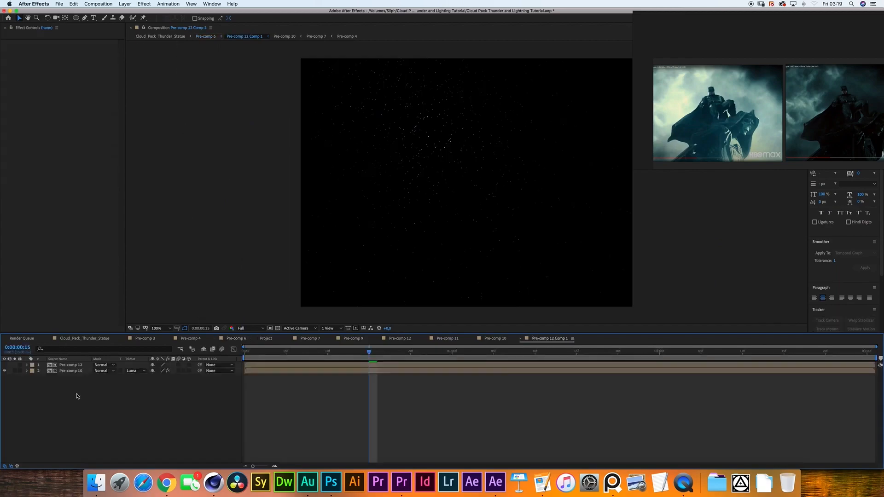
pyautogui.click(71, 365)
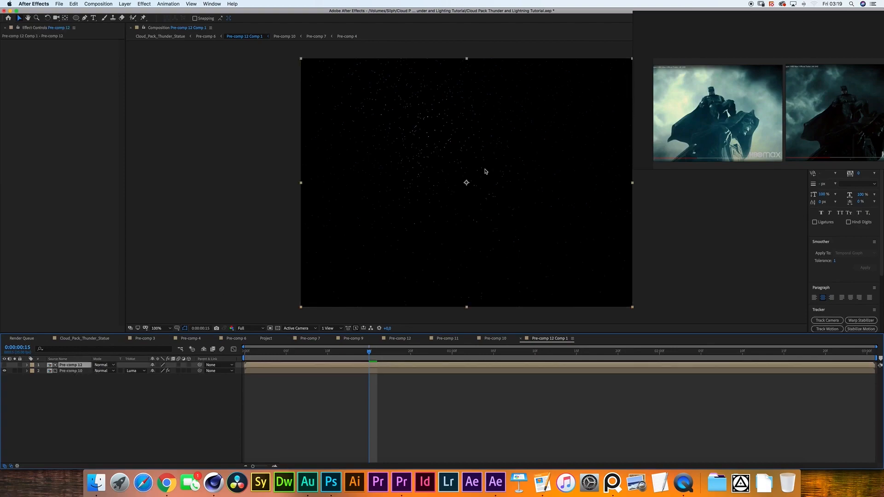
pyautogui.doubleClick(79, 365)
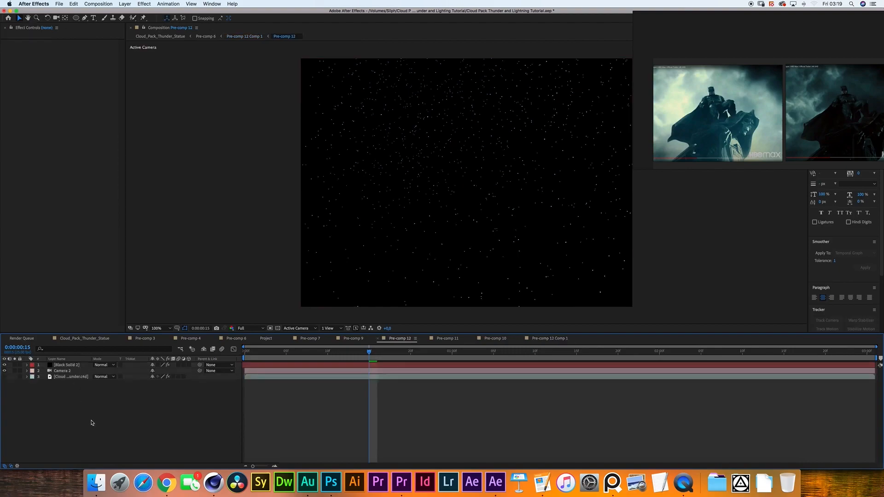
pyautogui.click(77, 365)
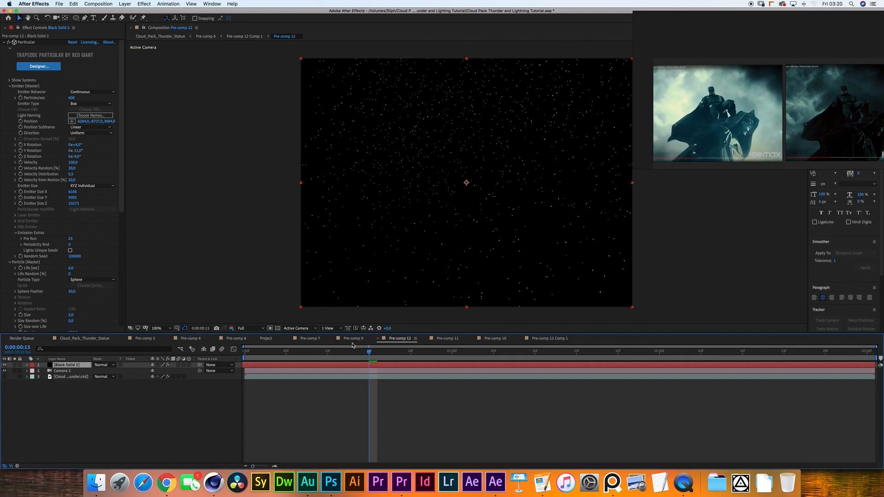
pyautogui.click(560, 340)
pyautogui.click(76, 371)
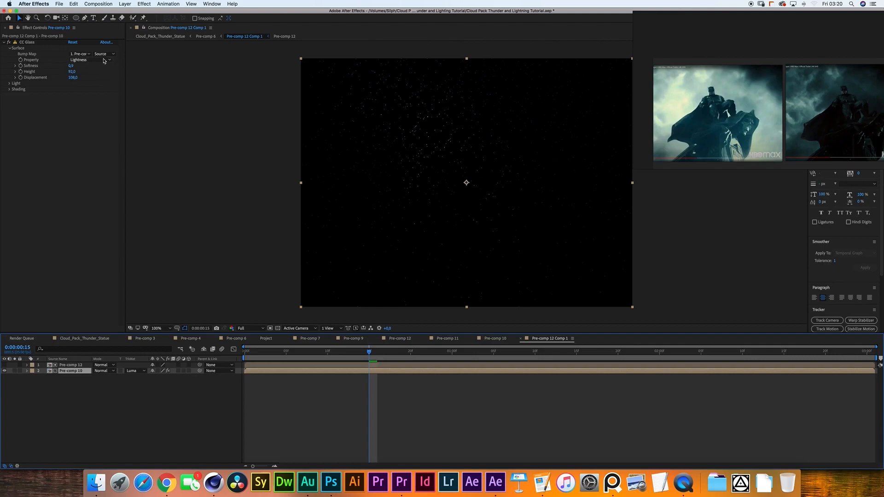
# Step: Return to Pre-comp 6 and compare the CC Force Motion Blur and Camera Lens Blur effects on Pre-comp 11 and Pre-comp 12 Comp 1
pyautogui.click(253, 338)
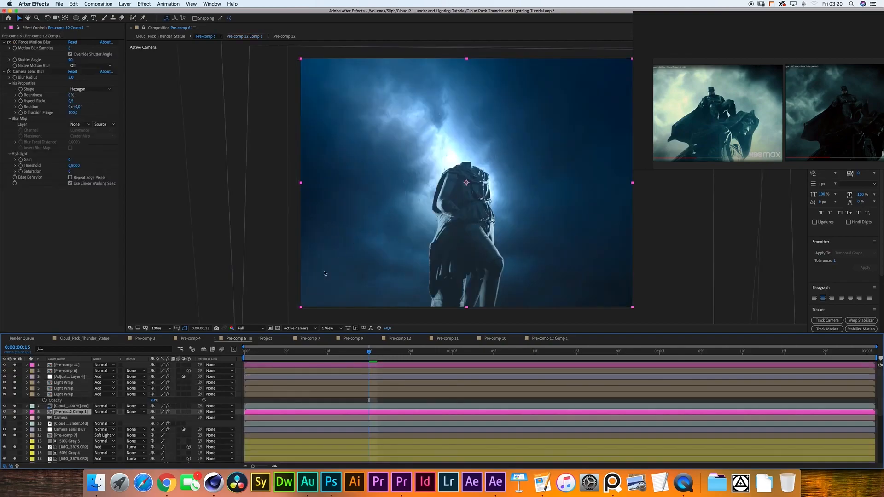
pyautogui.click(64, 365)
pyautogui.click(68, 412)
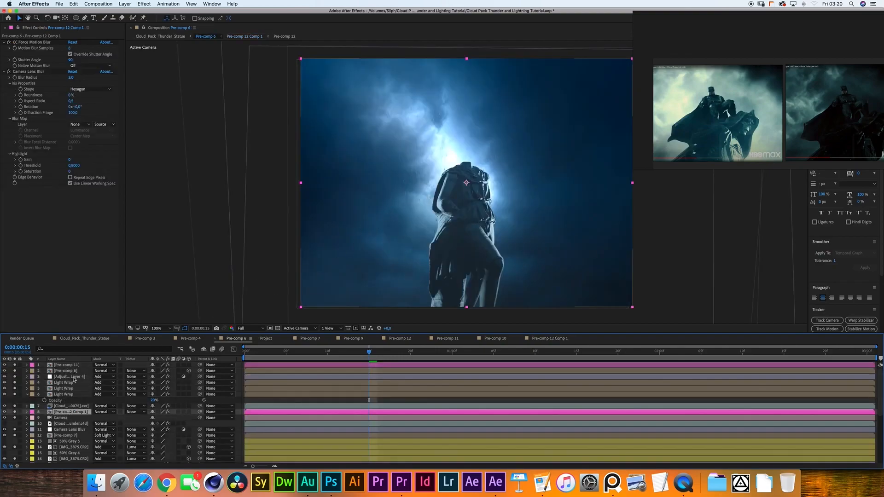
pyautogui.click(73, 365)
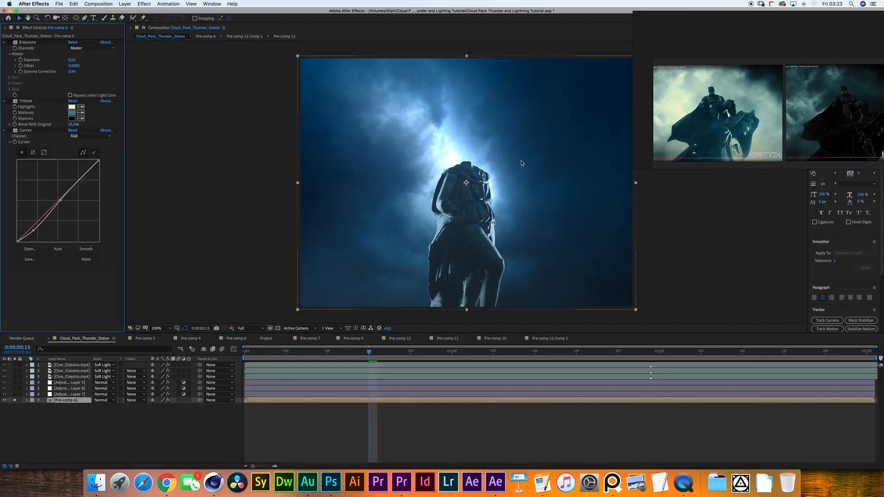
# Step: Enable the Exposure, Tritone and Curves effects on Pre-comp 6, checking Tritone's shadow, midtone and highlight colours
pyautogui.click(8, 42)
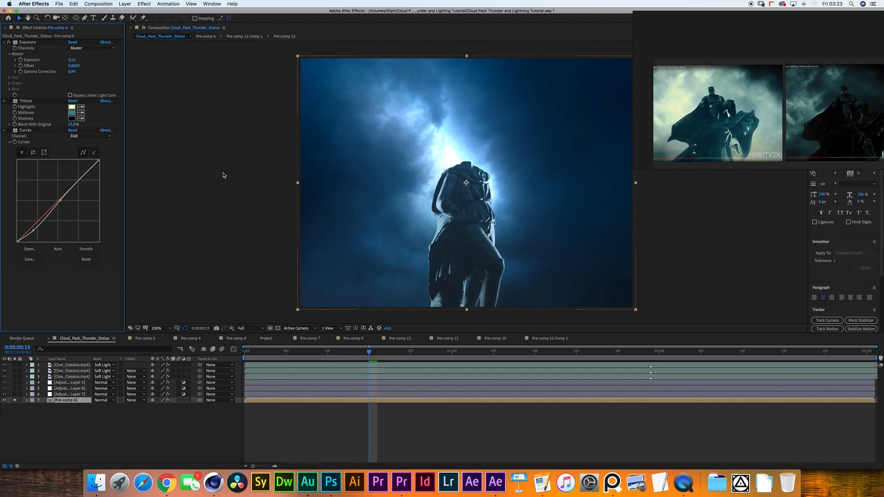
pyautogui.click(9, 100)
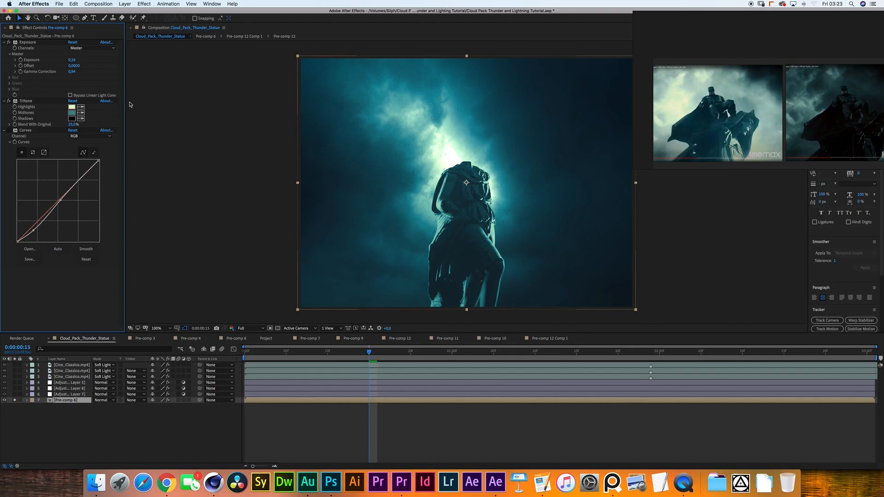
pyautogui.click(71, 118)
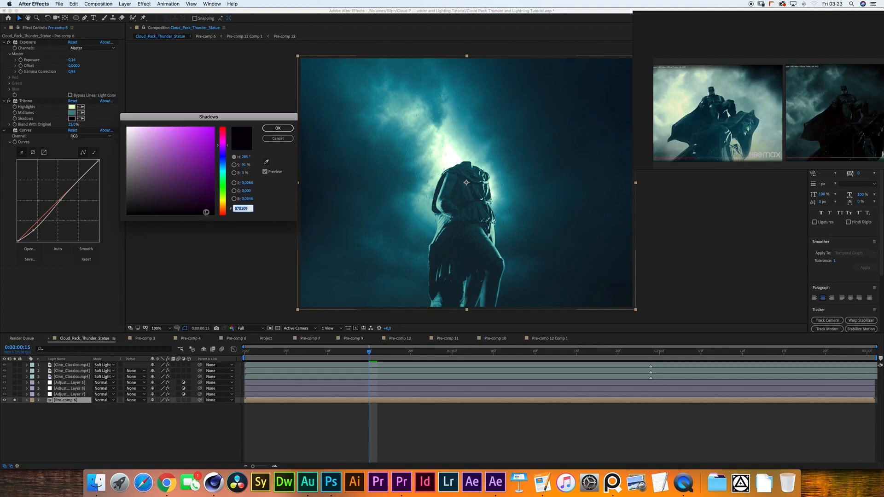
pyautogui.click(277, 128)
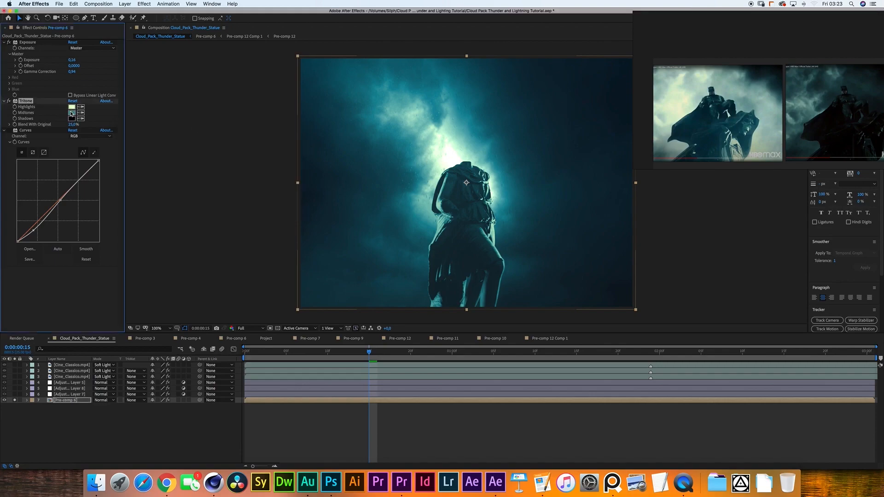
pyautogui.click(71, 112)
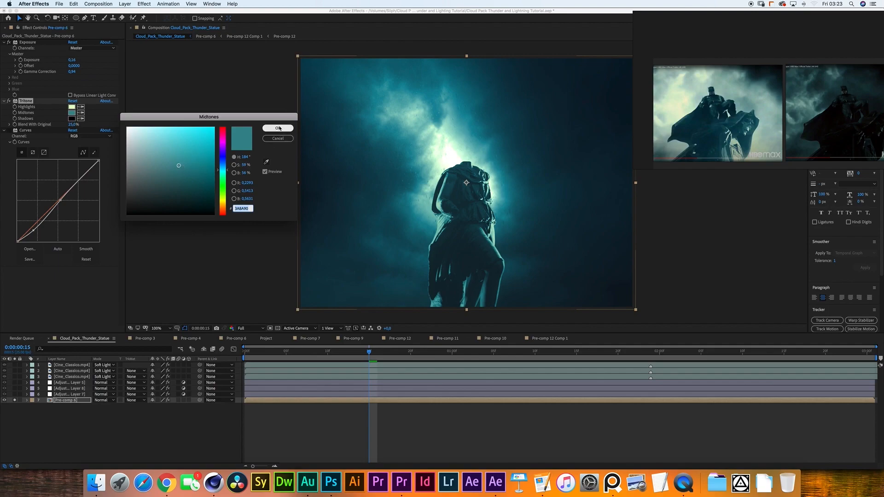
pyautogui.click(277, 128)
pyautogui.click(73, 107)
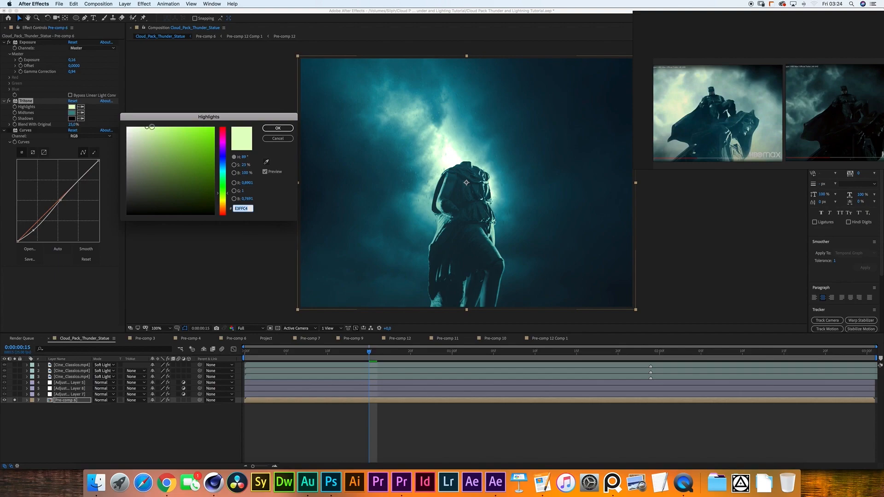
pyautogui.click(278, 128)
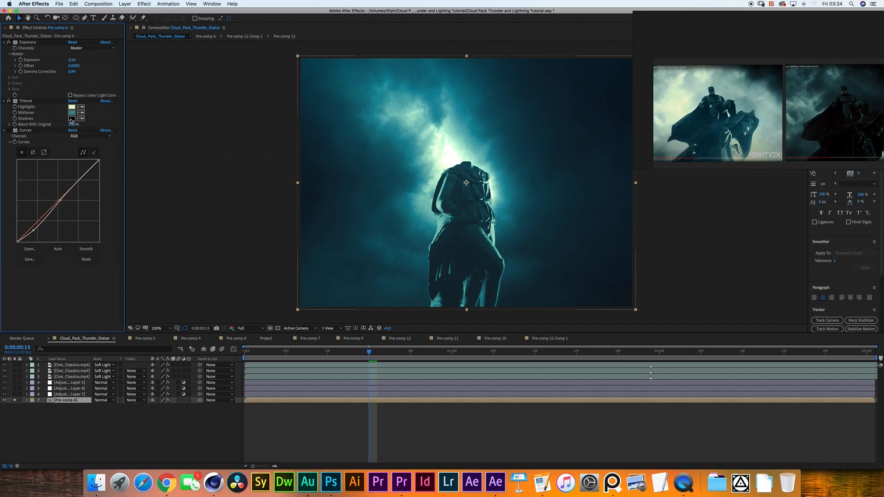
pyautogui.click(9, 131)
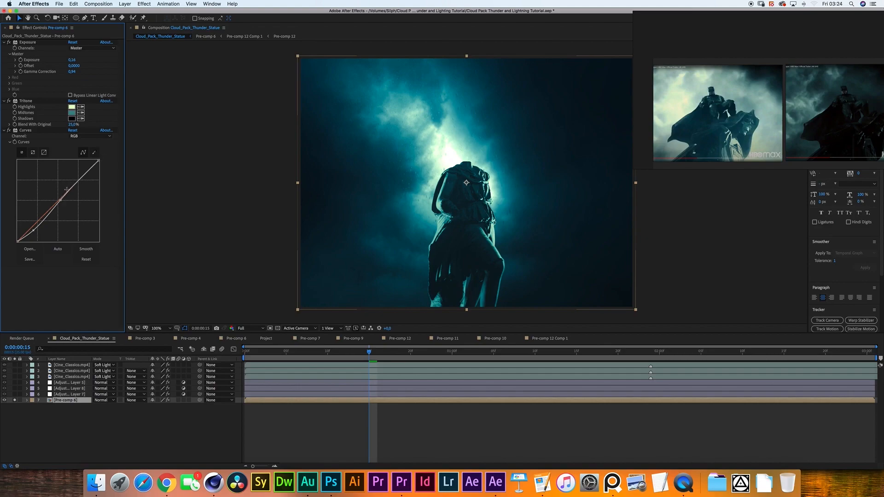
# Step: Move Adjustment Layer 7 above Adjustment Layer 8 and solo both layers together with Pre-comp 6
pyautogui.click(65, 388)
pyautogui.moveTo(66, 399); pyautogui.dragTo(68, 396)
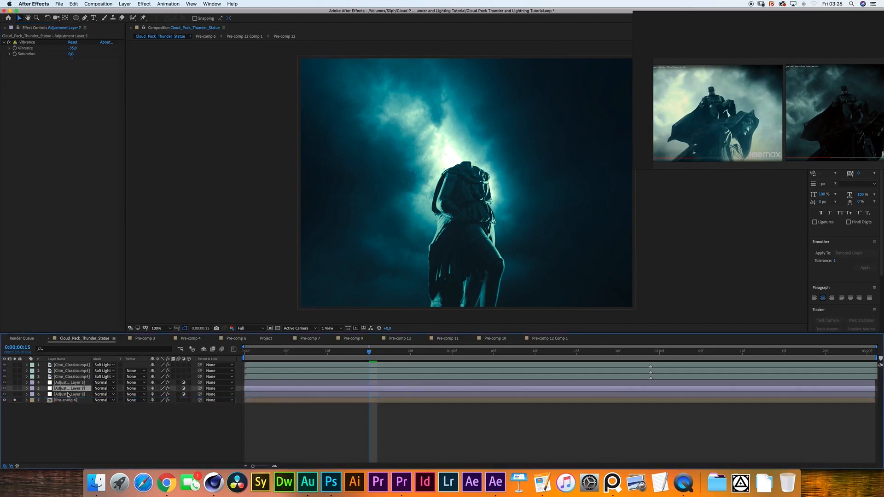
pyautogui.click(14, 394)
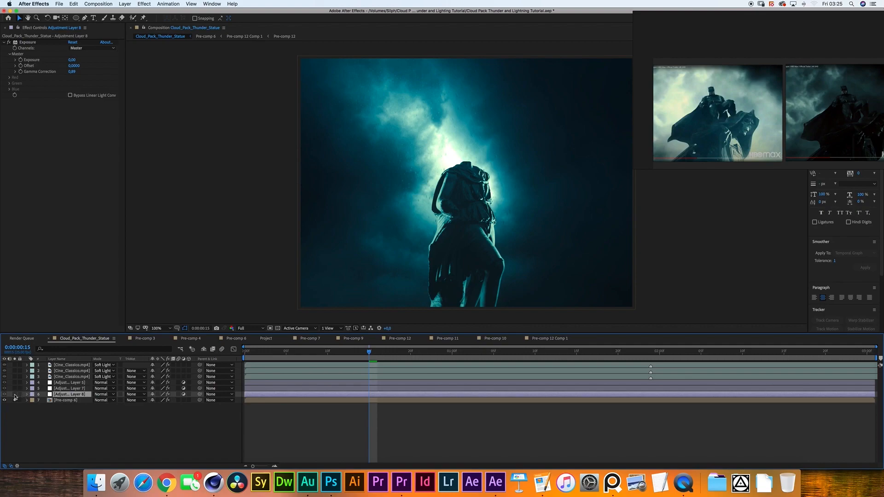
pyautogui.click(59, 390)
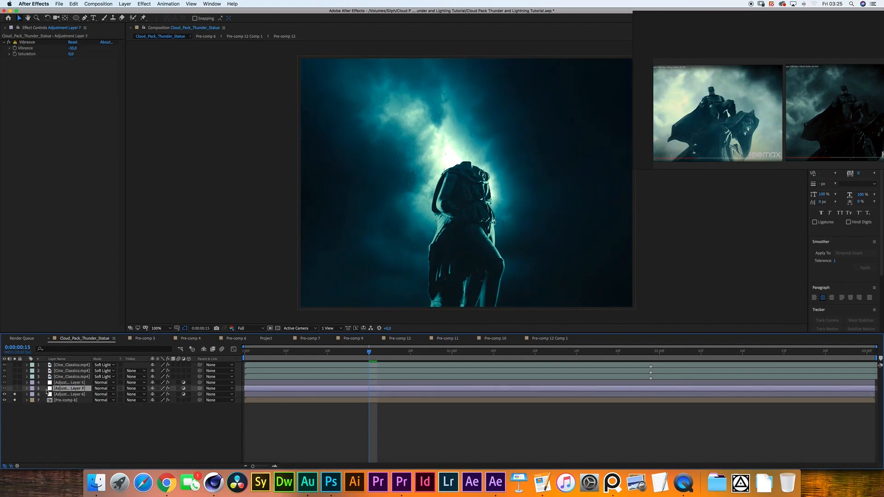
pyautogui.click(15, 389)
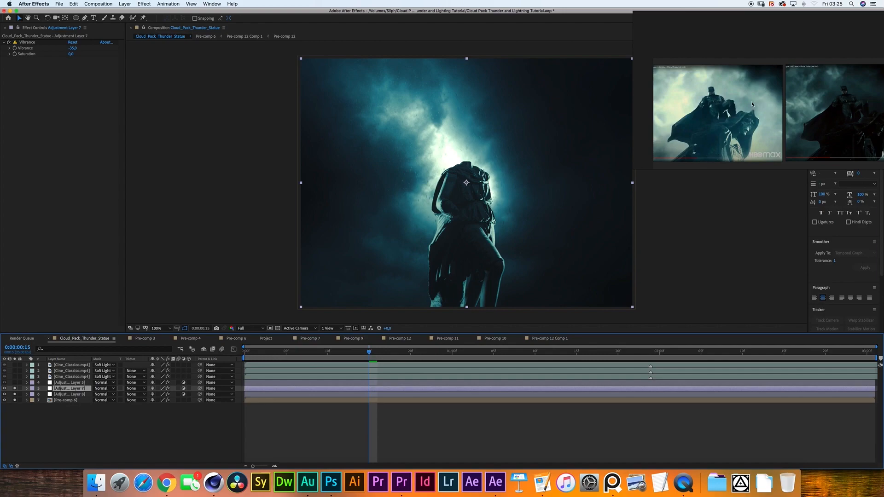
# Step: Examine Adjustment Layer 5's oval vignette mask and its feather alongside the Exposure and Camera Lens Blur settings
pyautogui.click(60, 382)
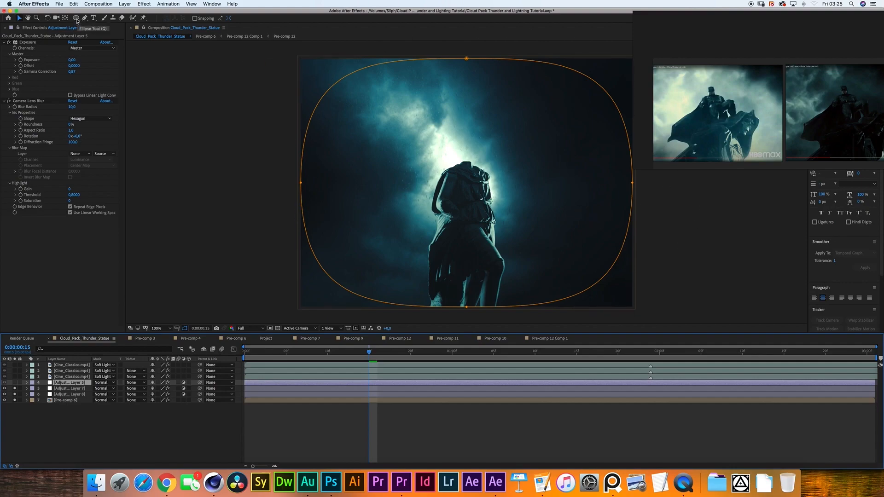
pyautogui.click(302, 186)
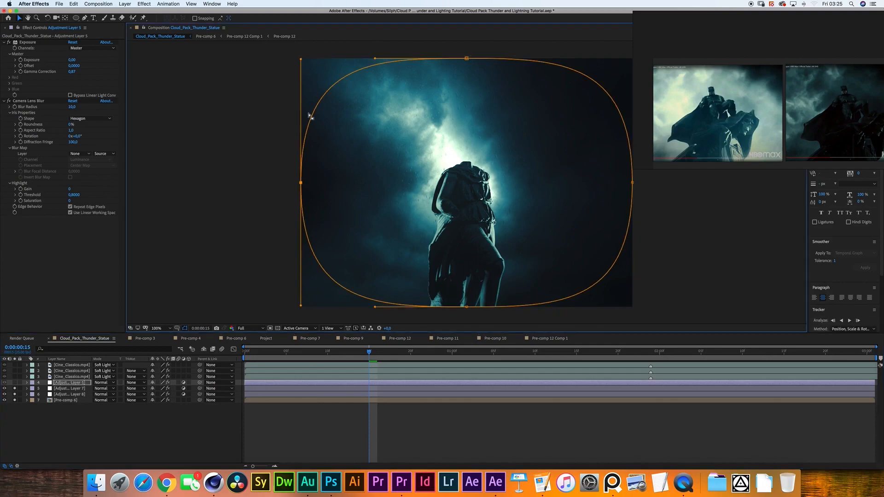
pyautogui.click(632, 183)
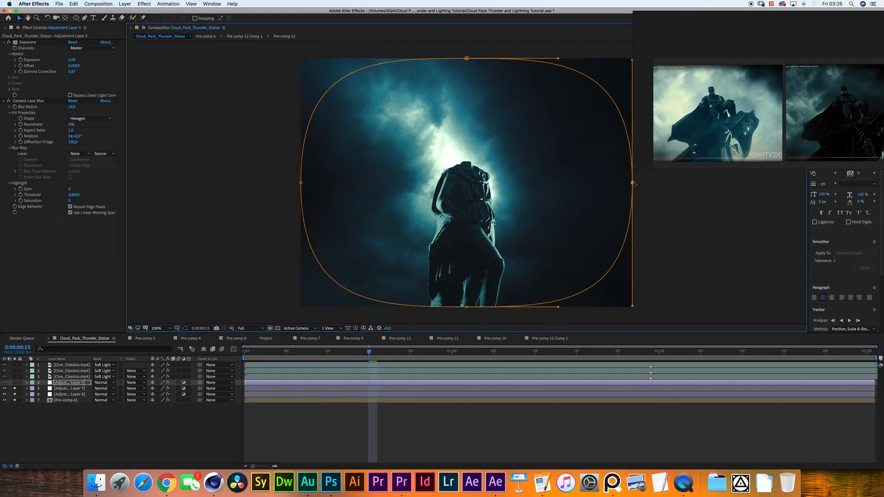
pyautogui.click(301, 182)
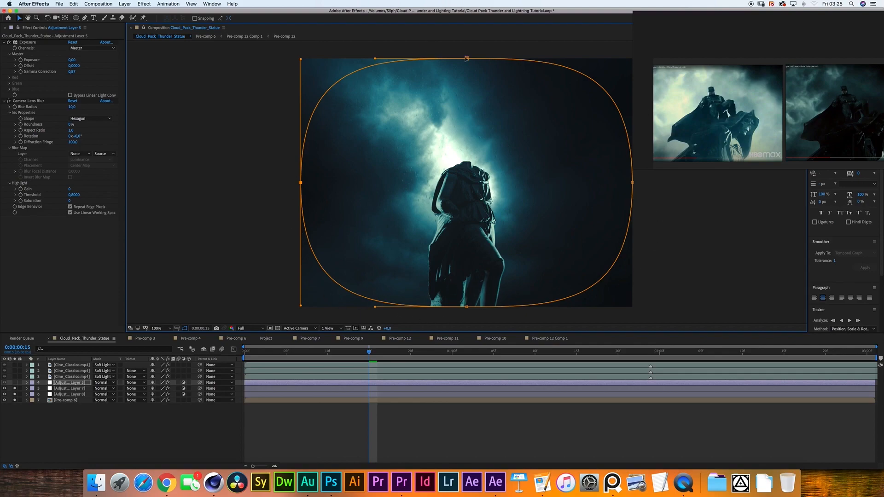
pyautogui.click(67, 448)
pyautogui.click(78, 386)
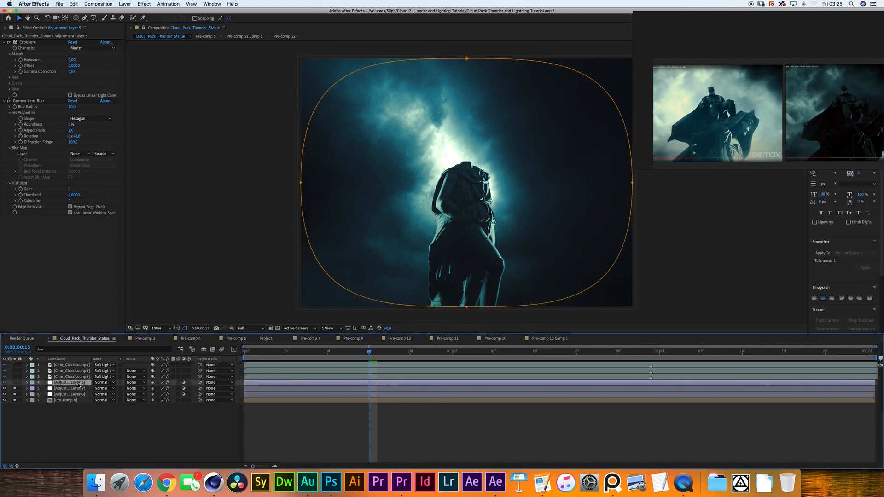
pyautogui.press('f')
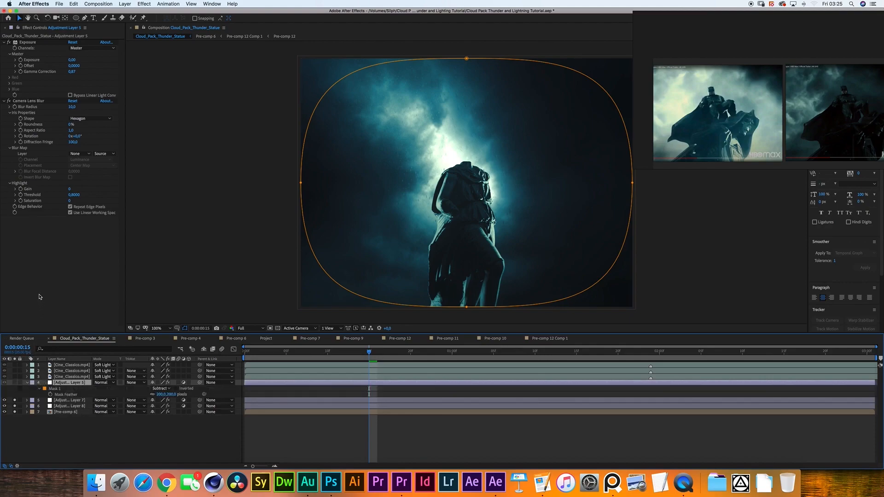
# Step: Solo Adjustment Layer 5 to check its vignette, and clear the solo state from all layers
pyautogui.click(14, 388)
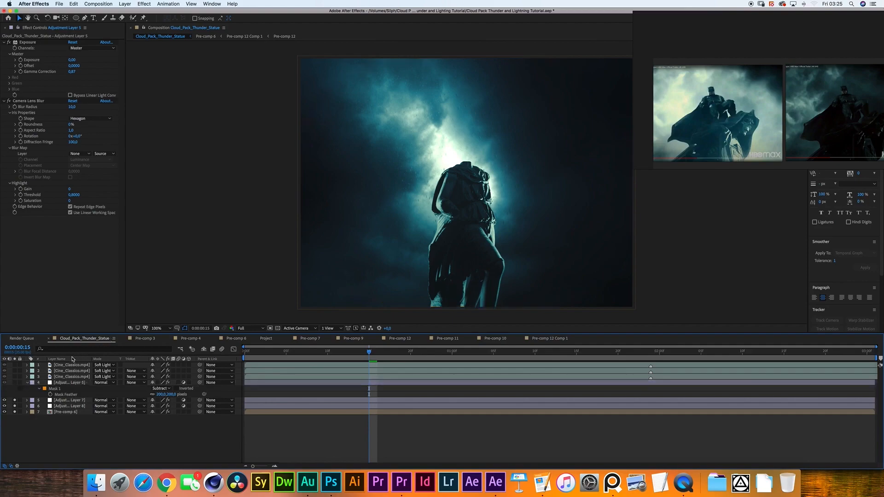
pyautogui.click(69, 382)
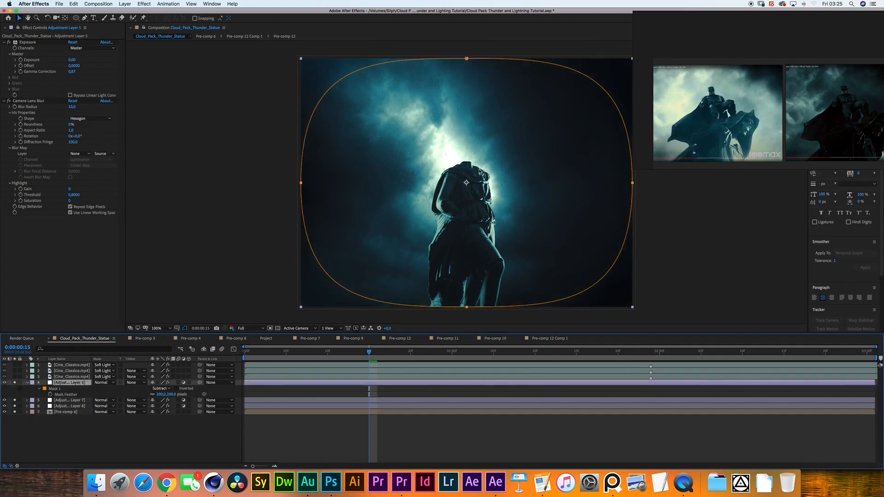
pyautogui.click(152, 431)
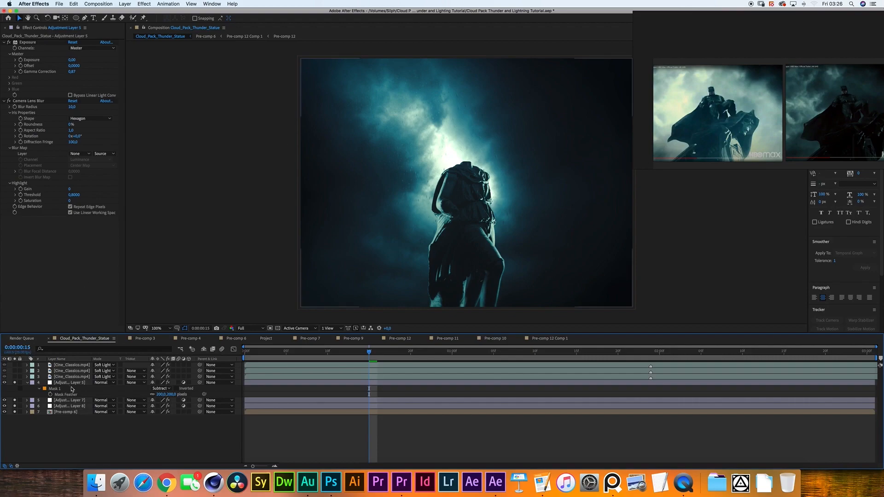
pyautogui.moveTo(14, 382); pyautogui.dragTo(15, 419)
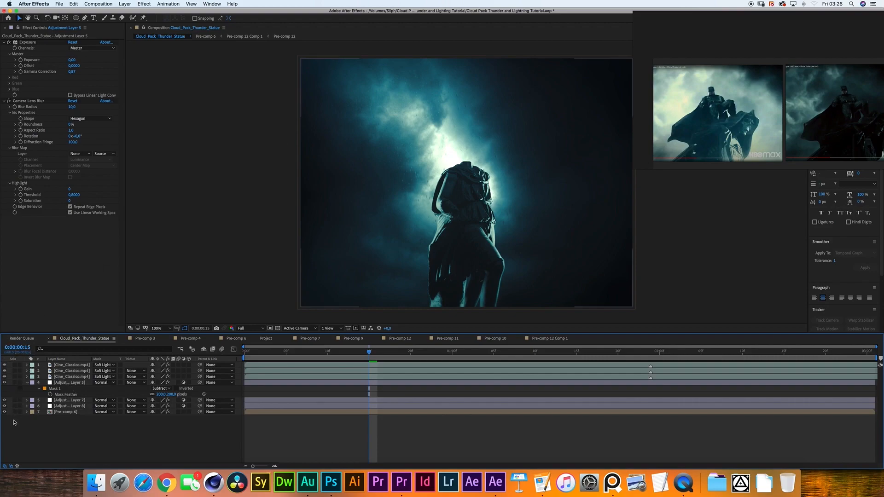